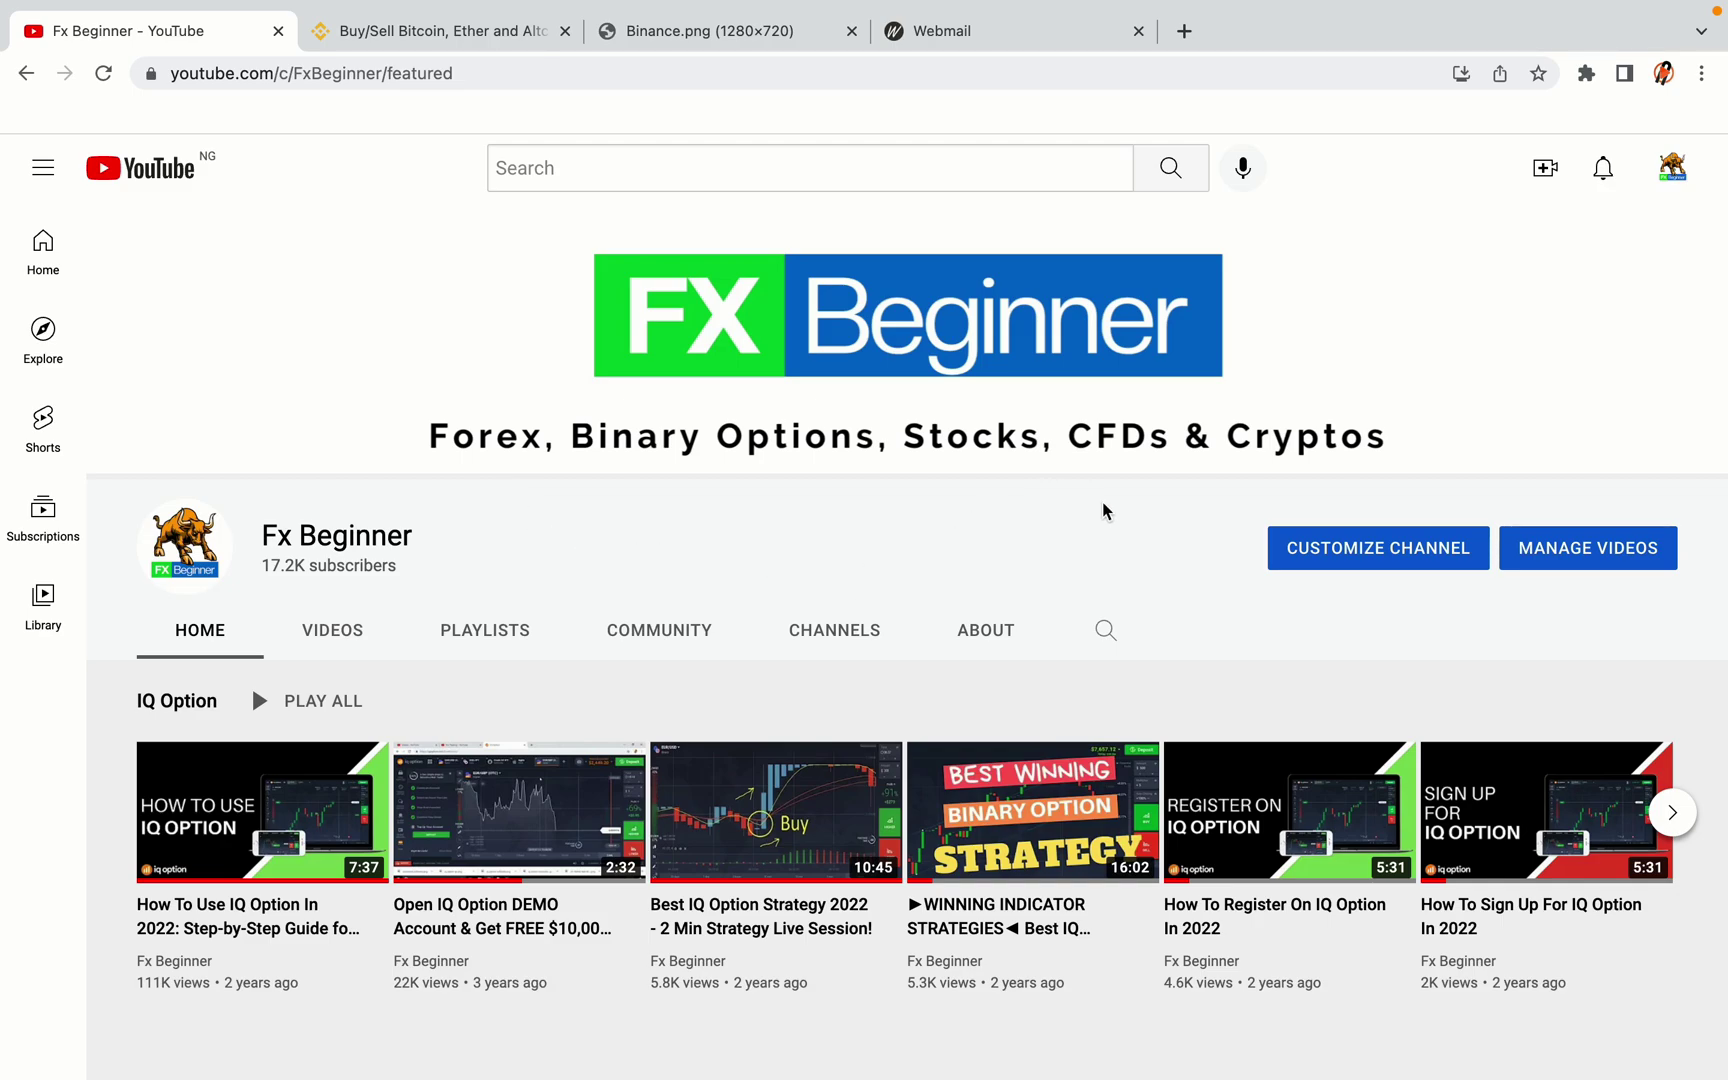
Step: Switch to the 'Buy/Sell Bitcoin, Ether and Altcoins' tab to show the Binance homepage
click(430, 31)
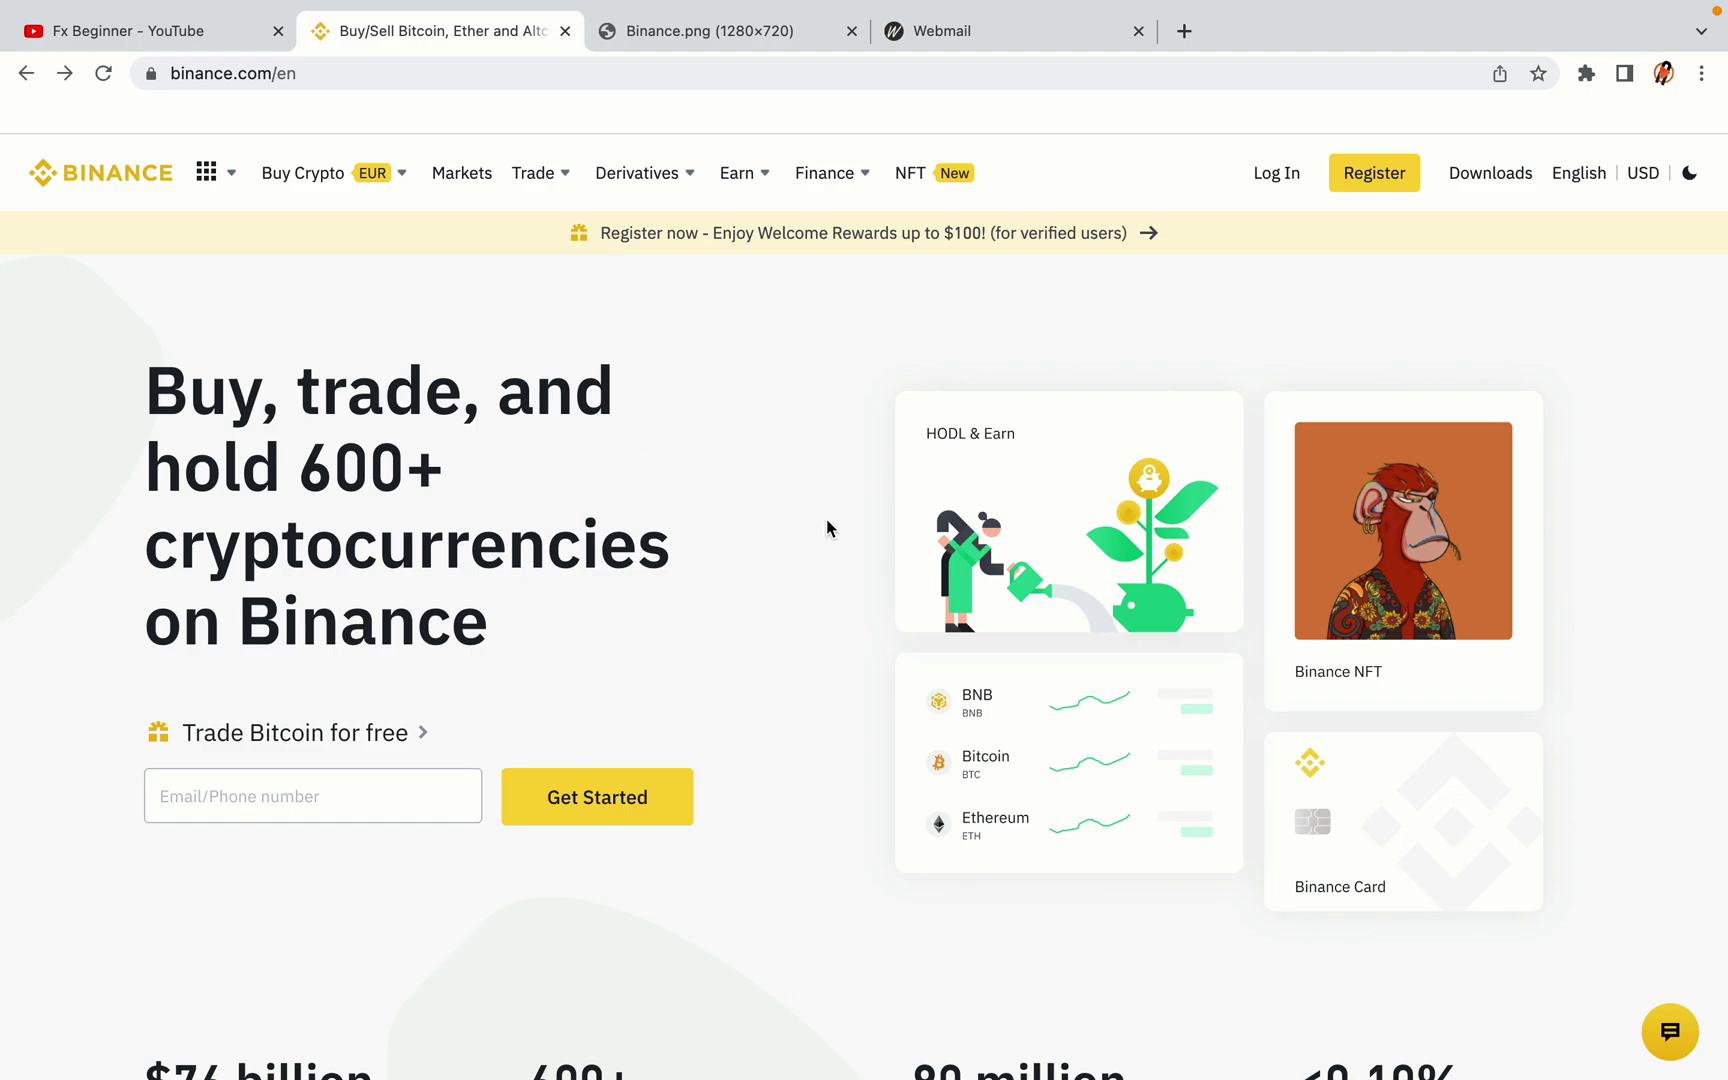
scroll(838, 602, down, 4)
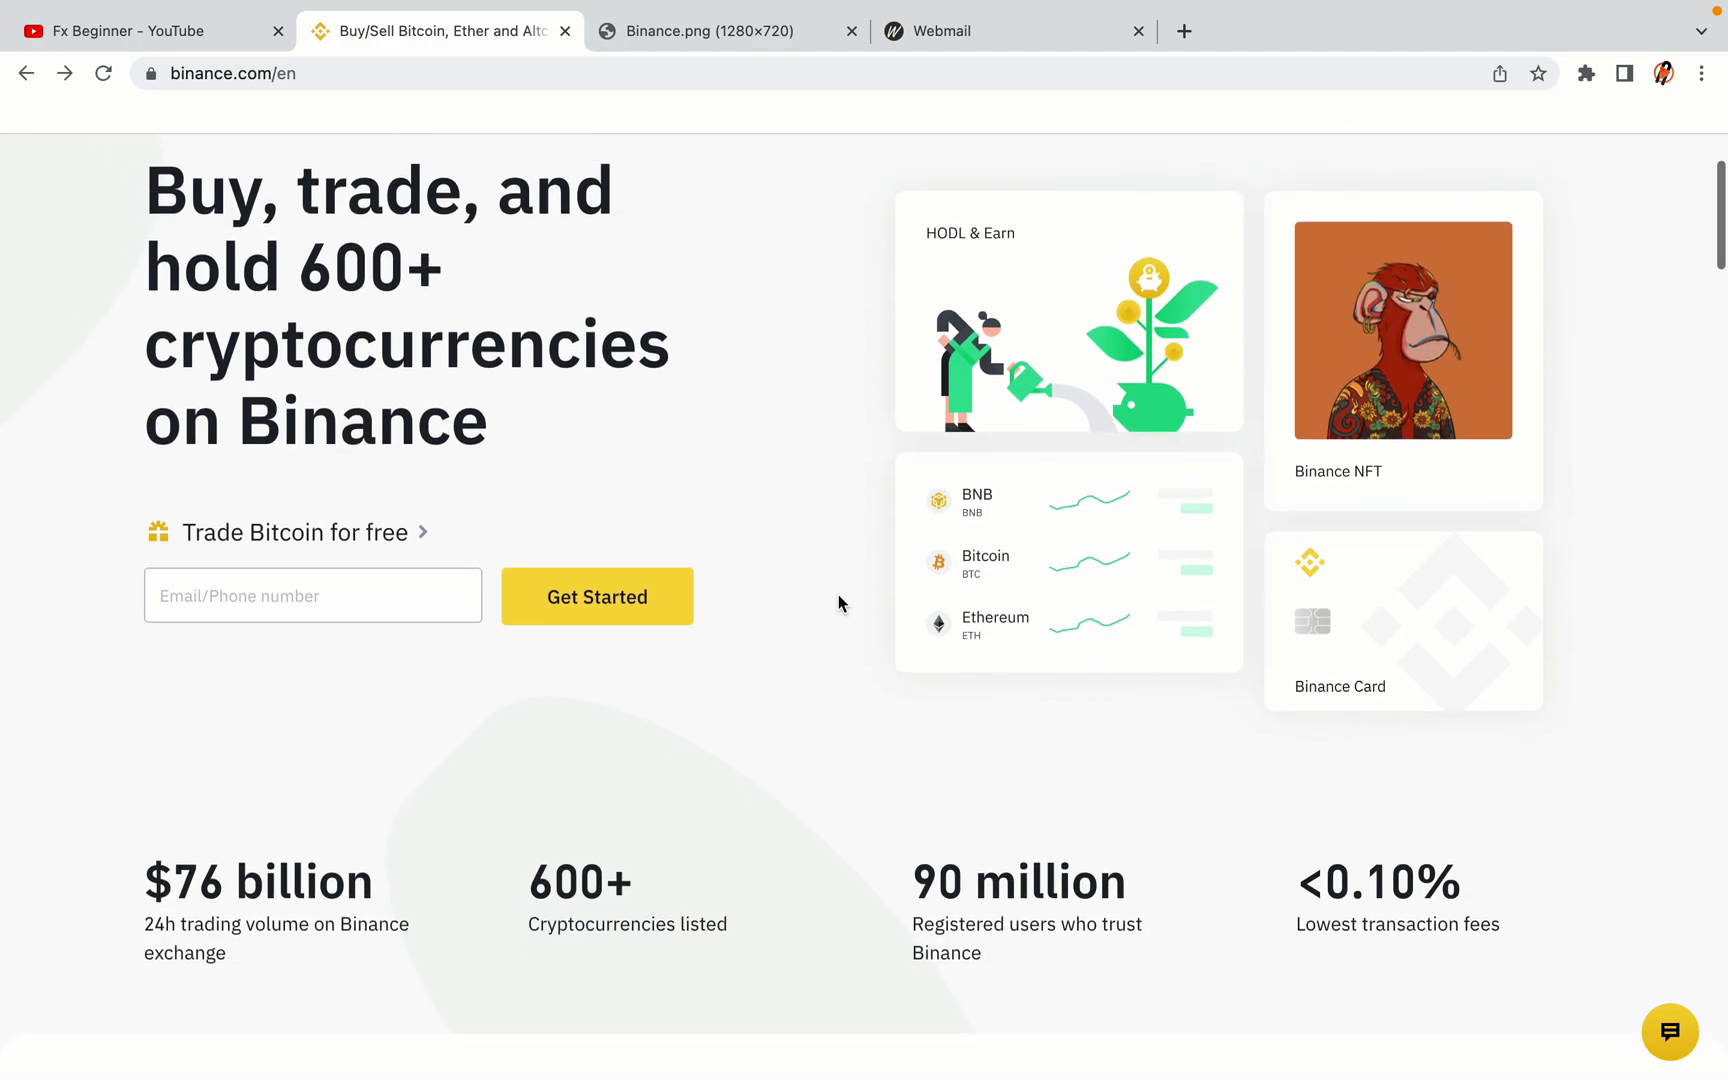
scroll(838, 603, down, 1)
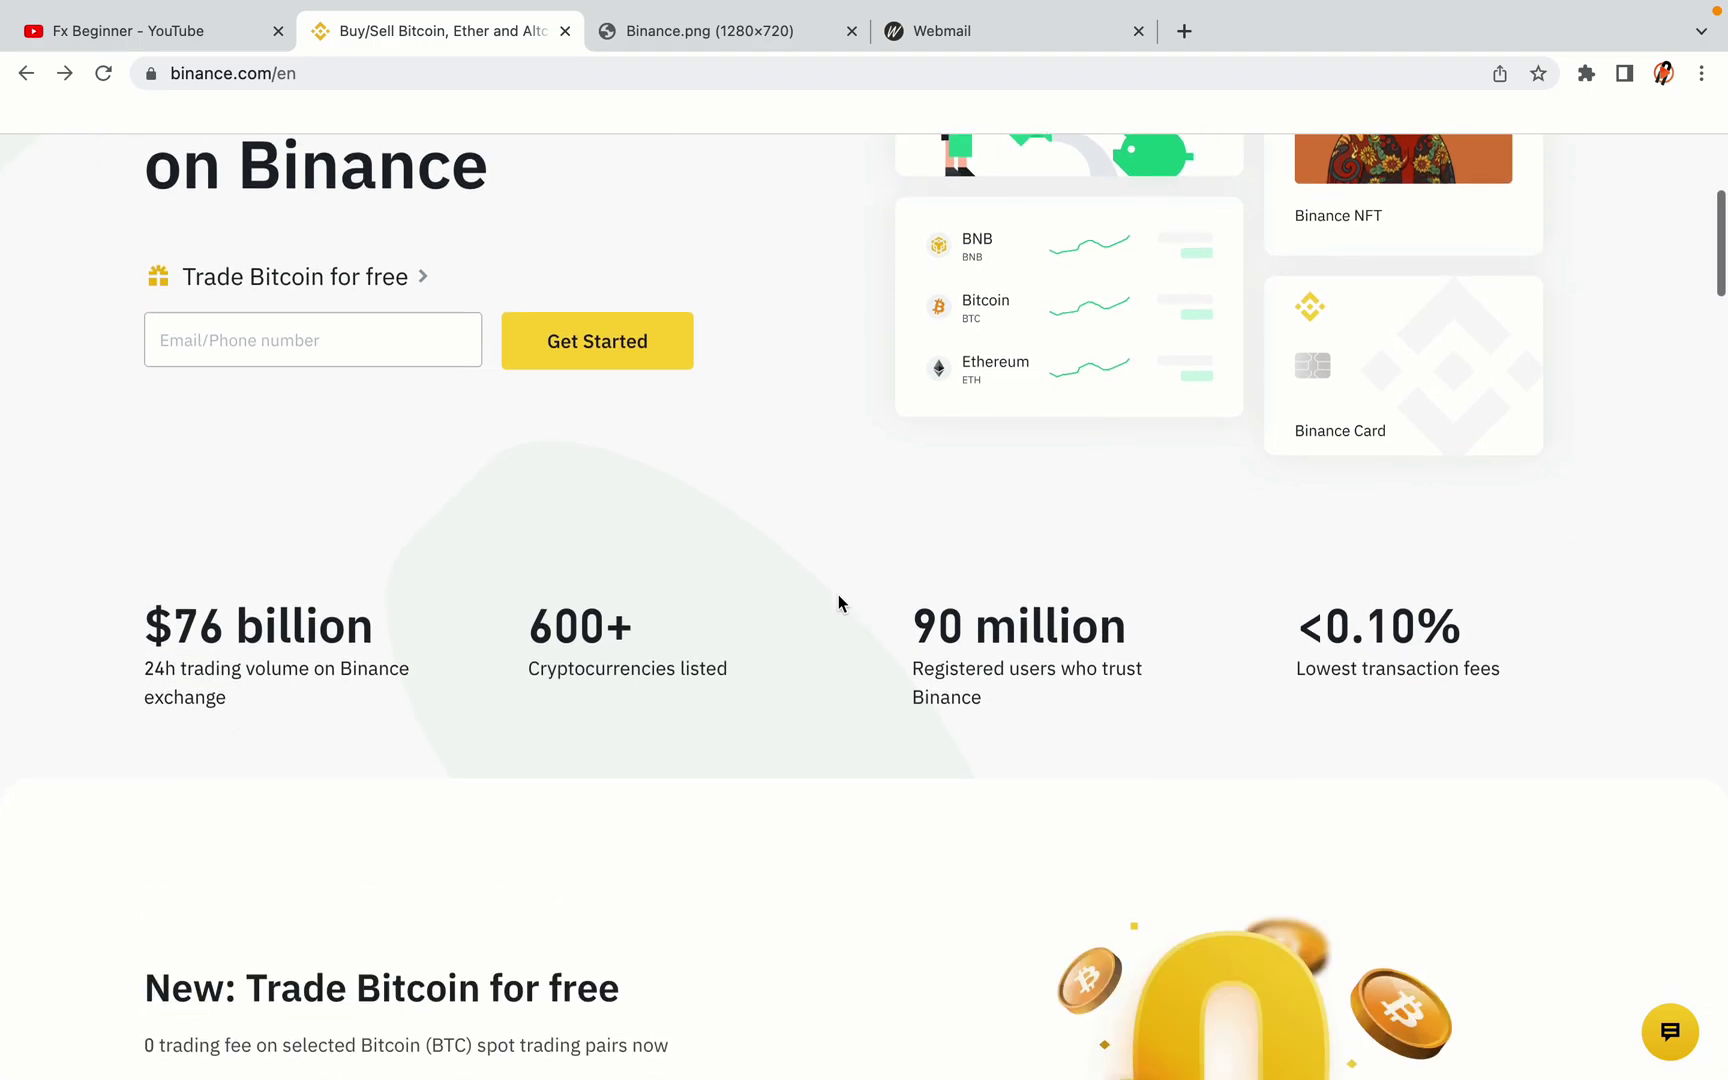
scroll(838, 602, down, 5)
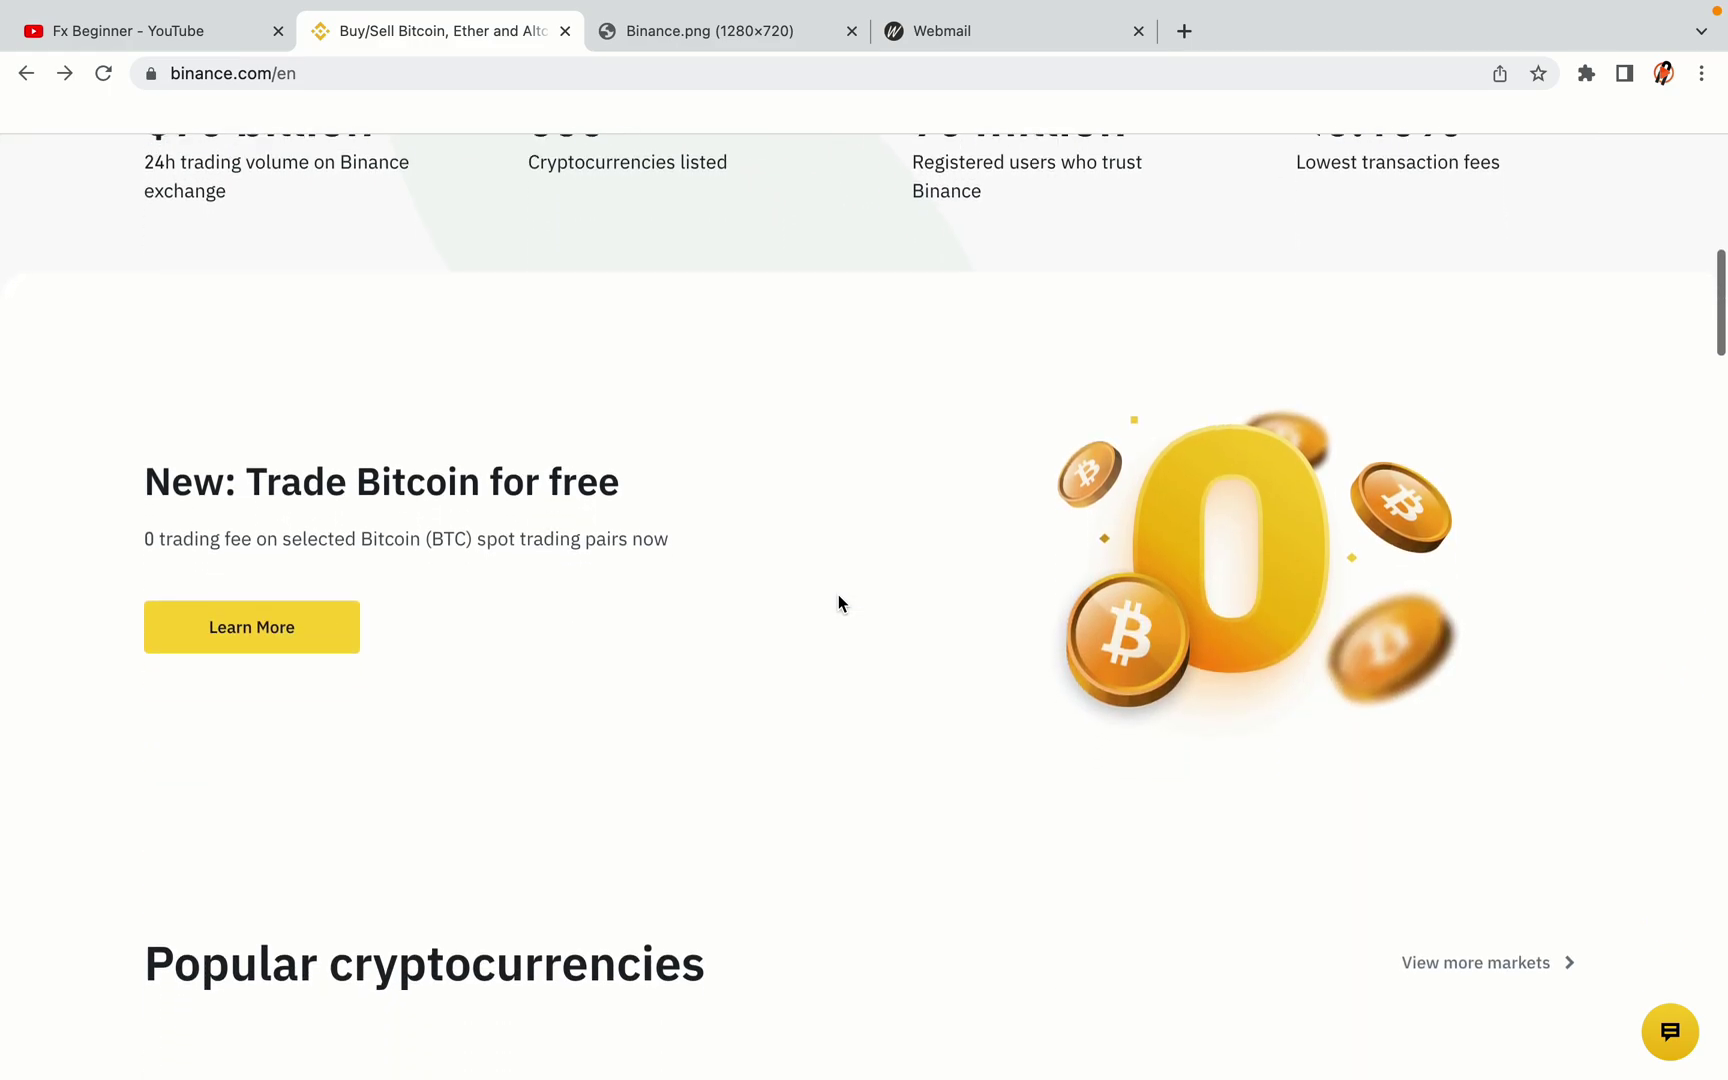
scroll(838, 602, up, 3)
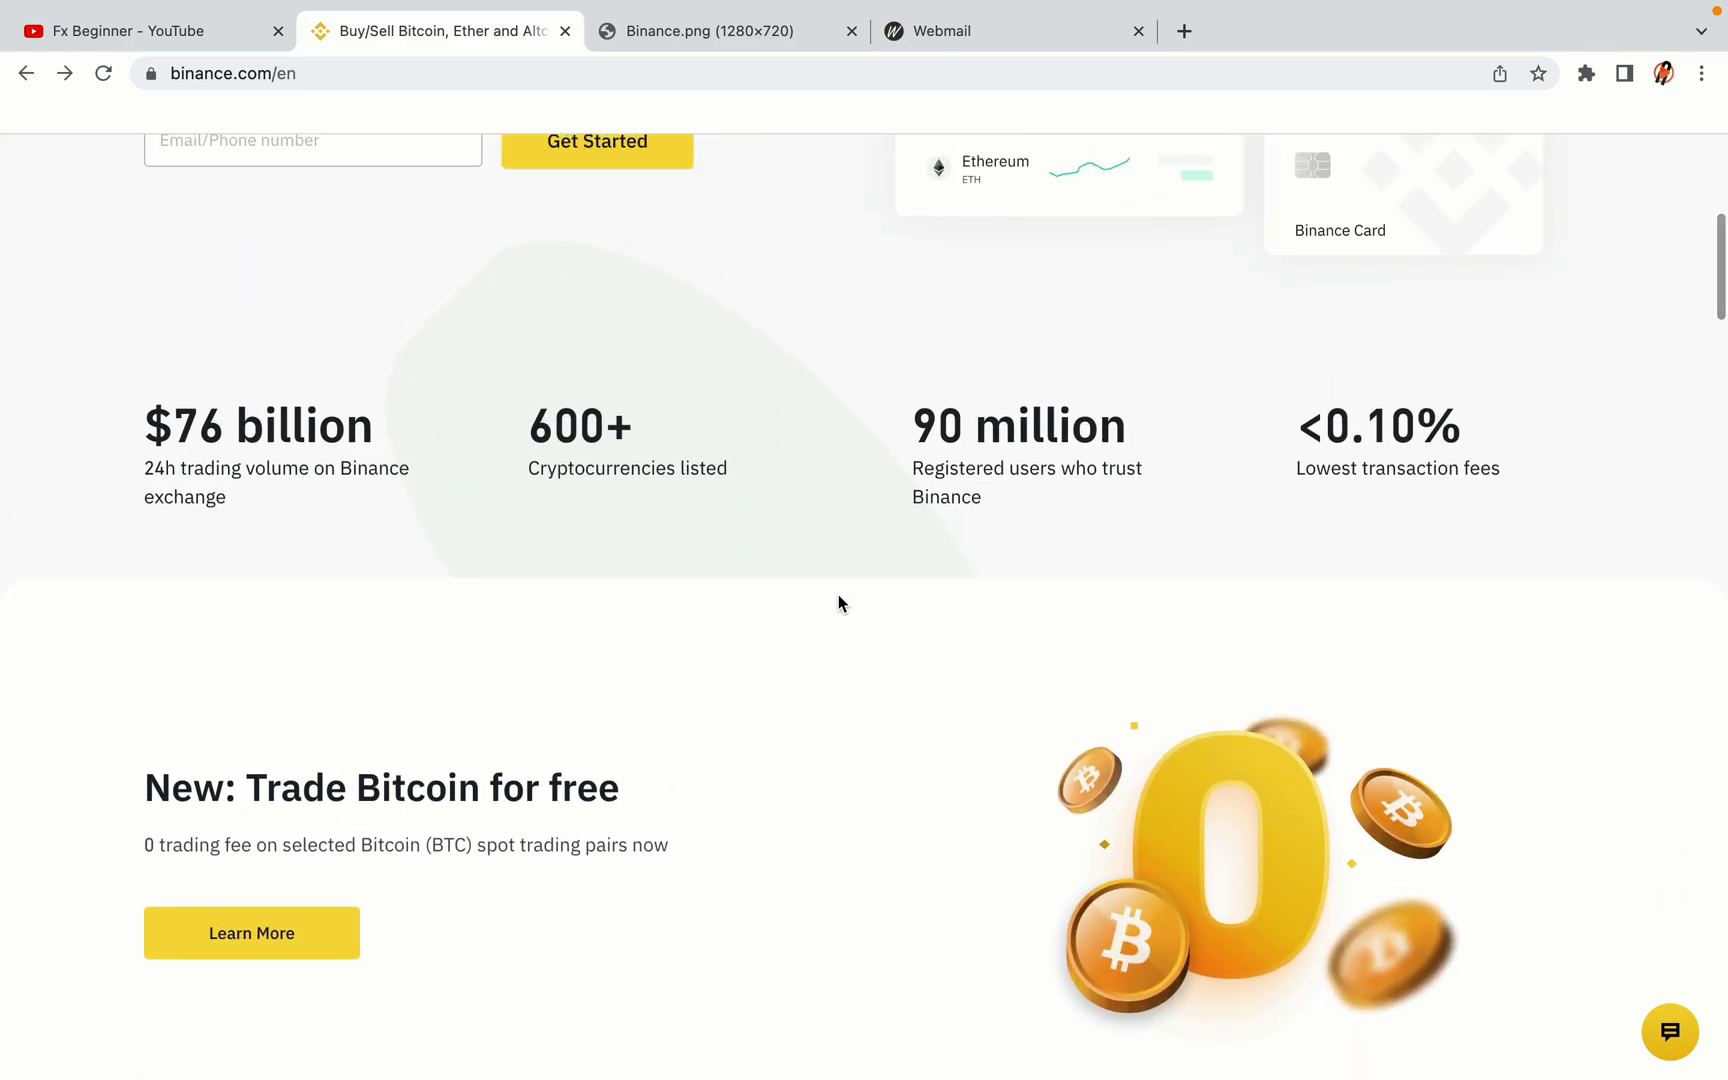
scroll(838, 603, down, 10)
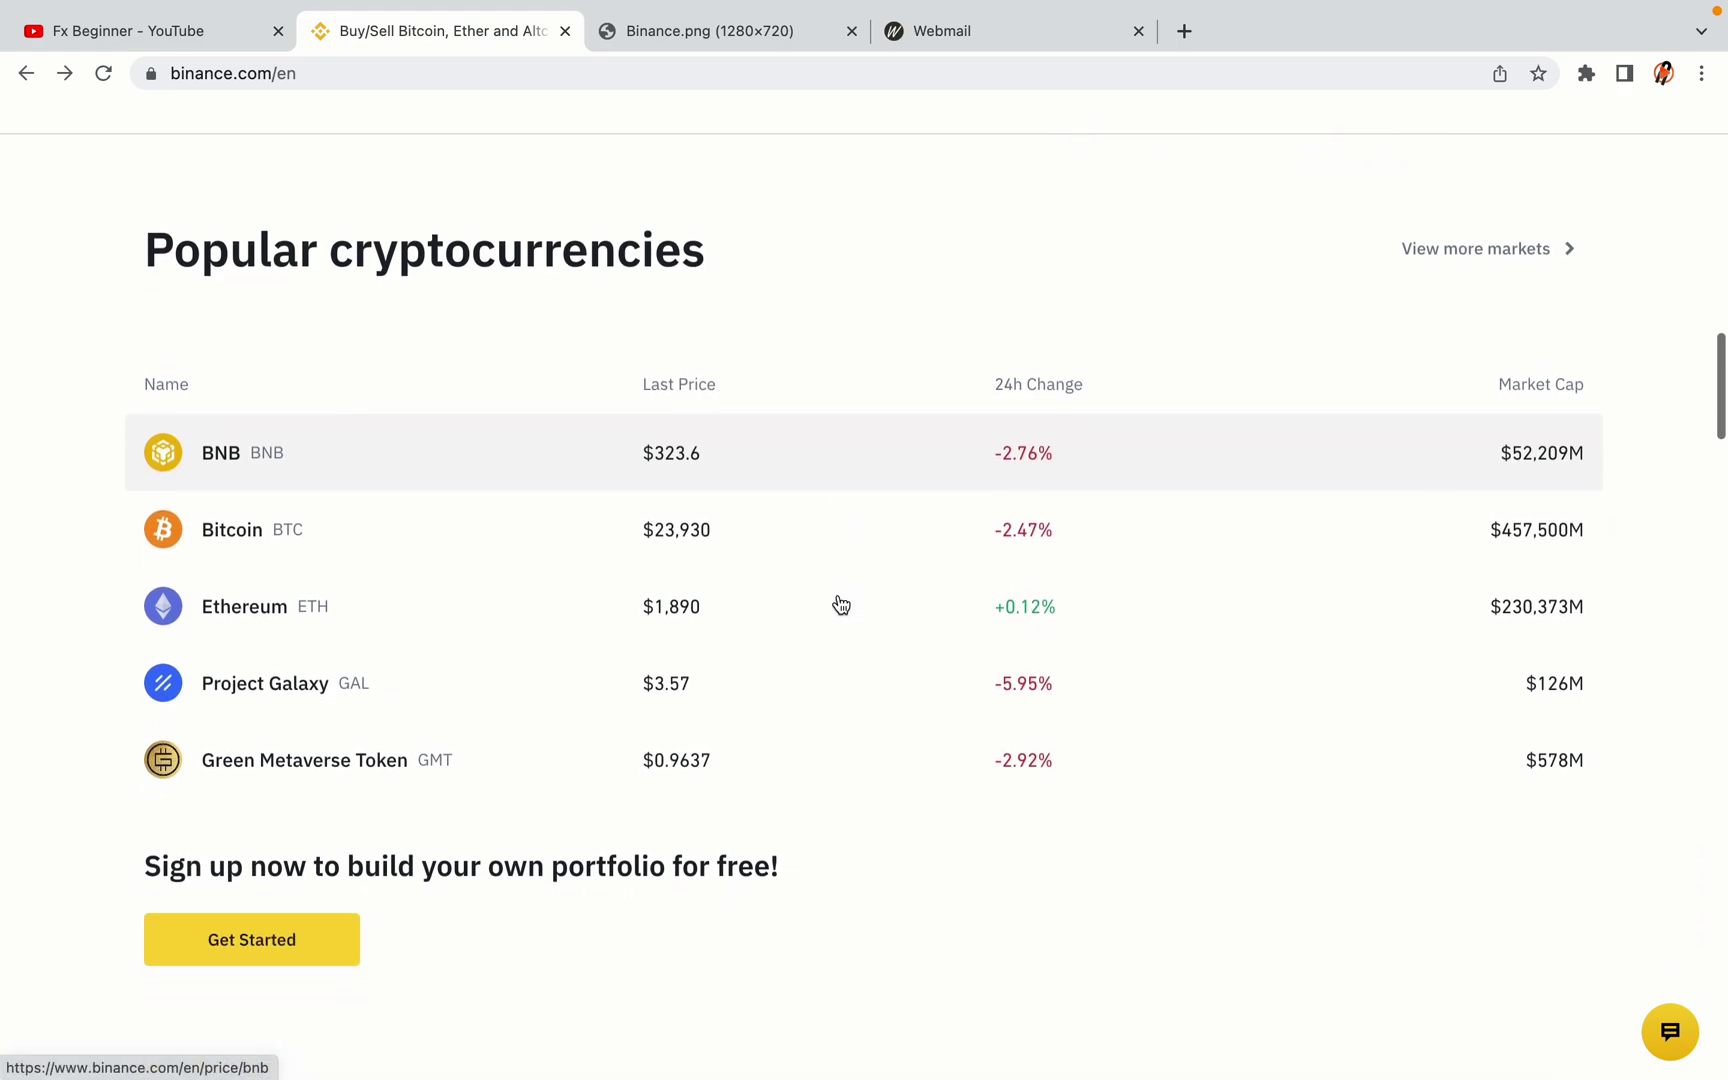
scroll(840, 604, down, 3)
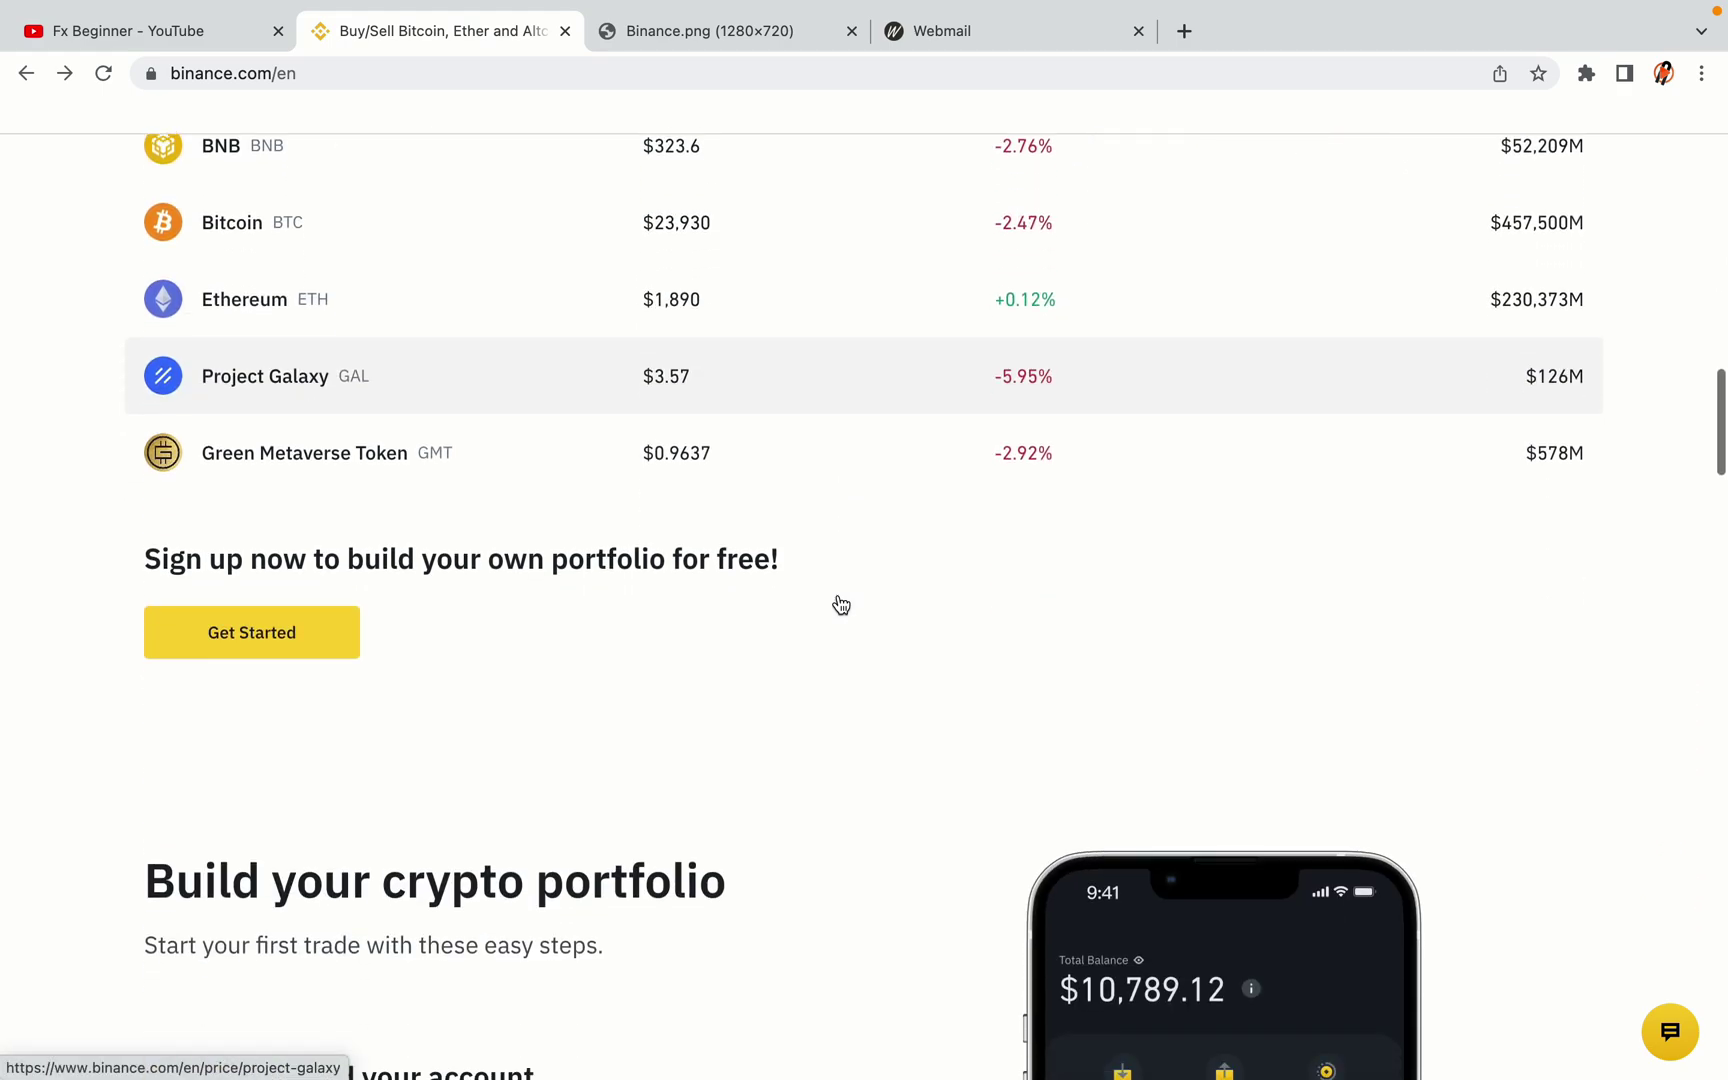
scroll(840, 604, down, 7)
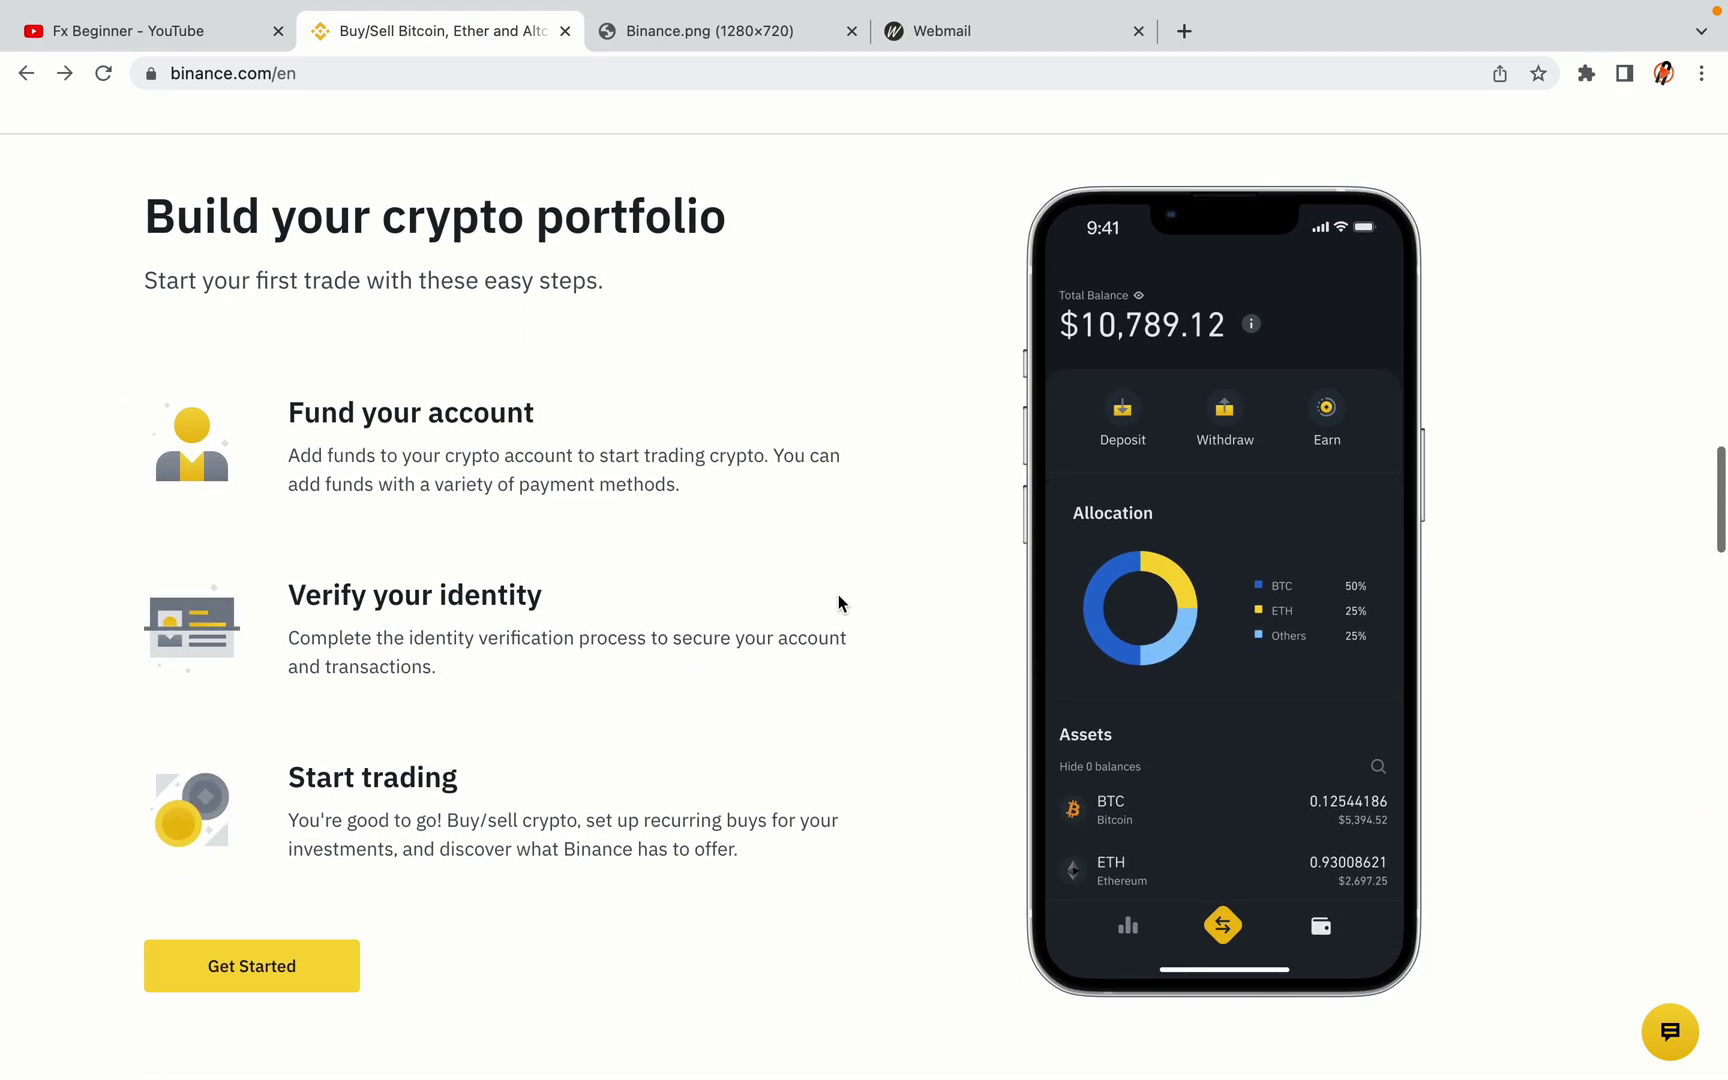
scroll(838, 603, down, 9)
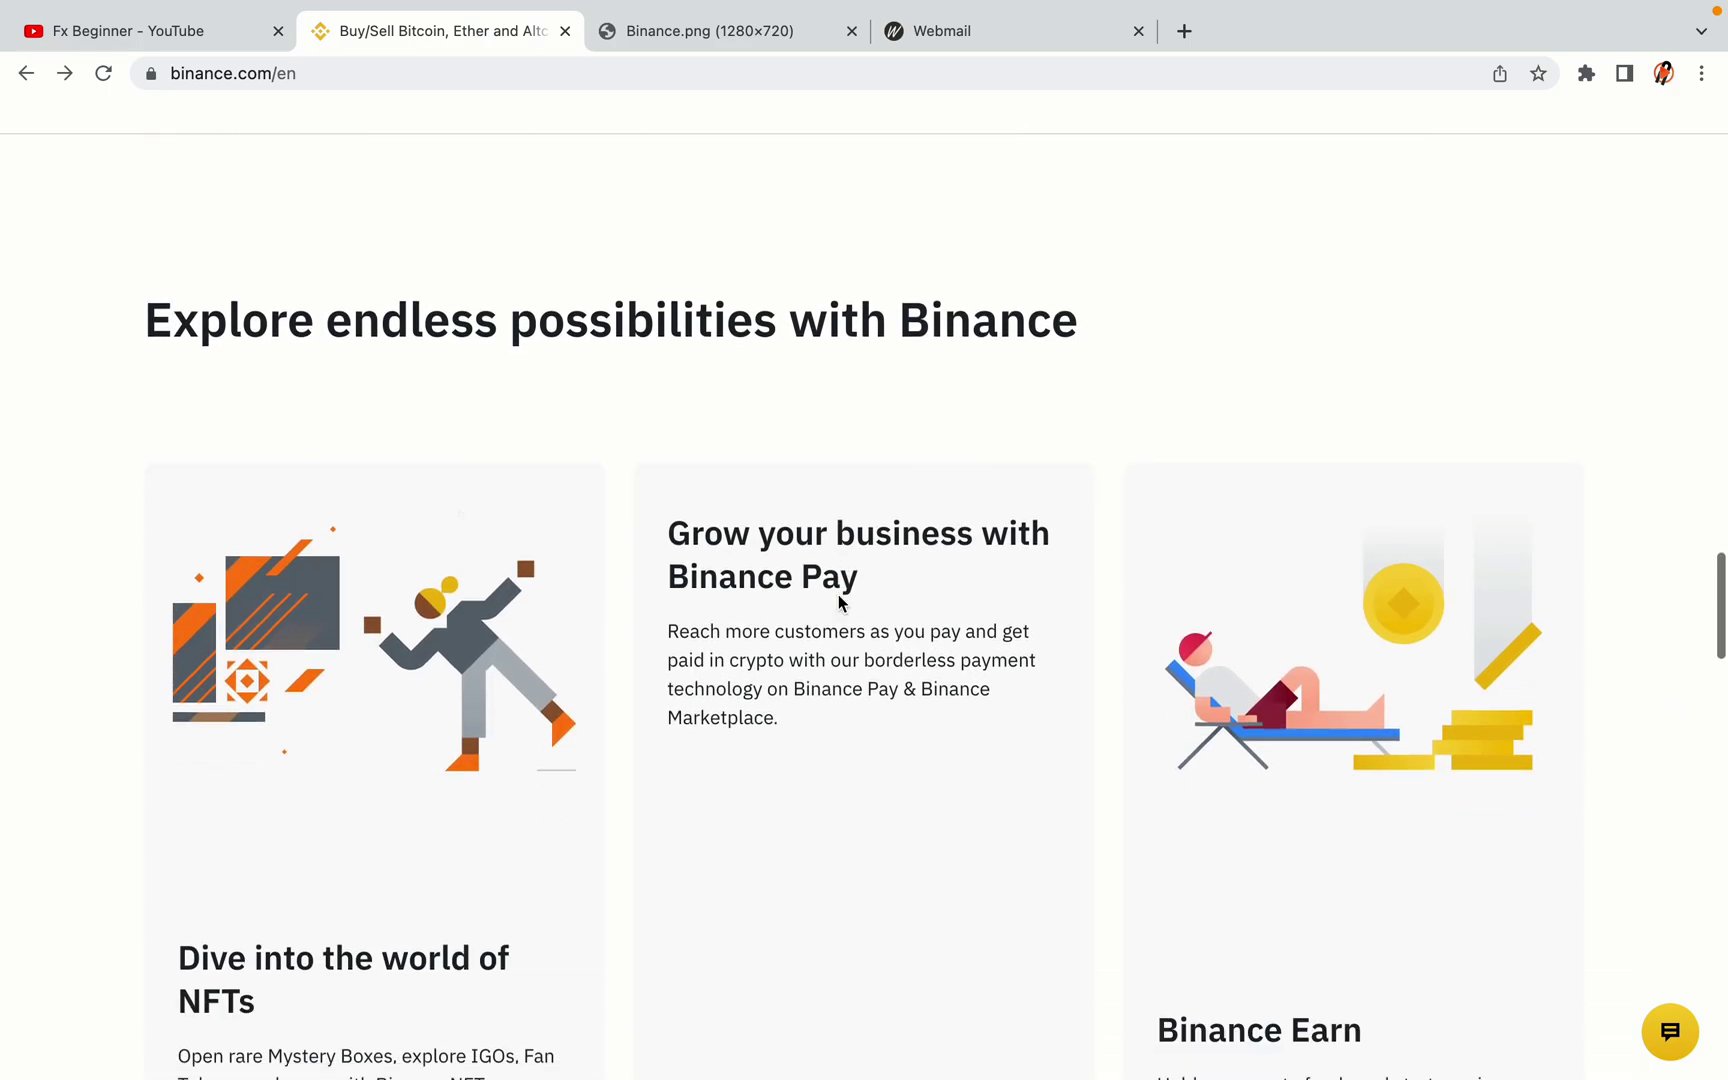
scroll(838, 600, down, 10)
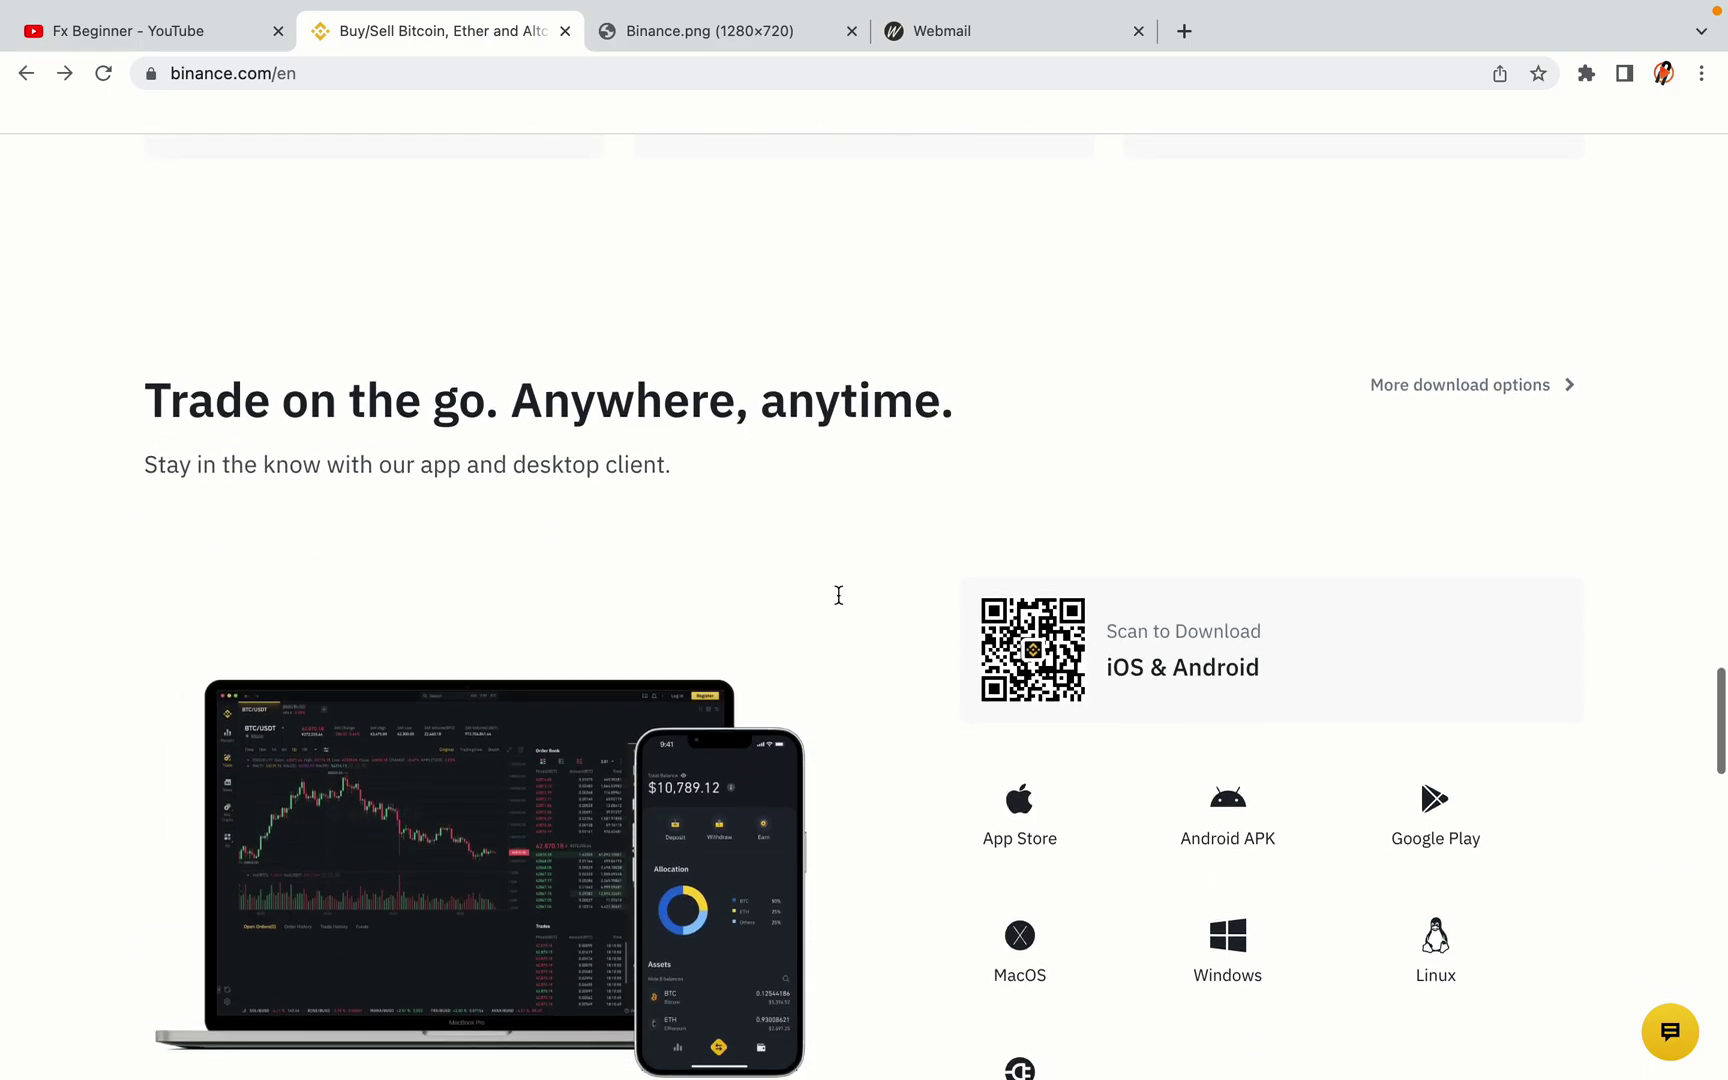
scroll(838, 595, down, 7)
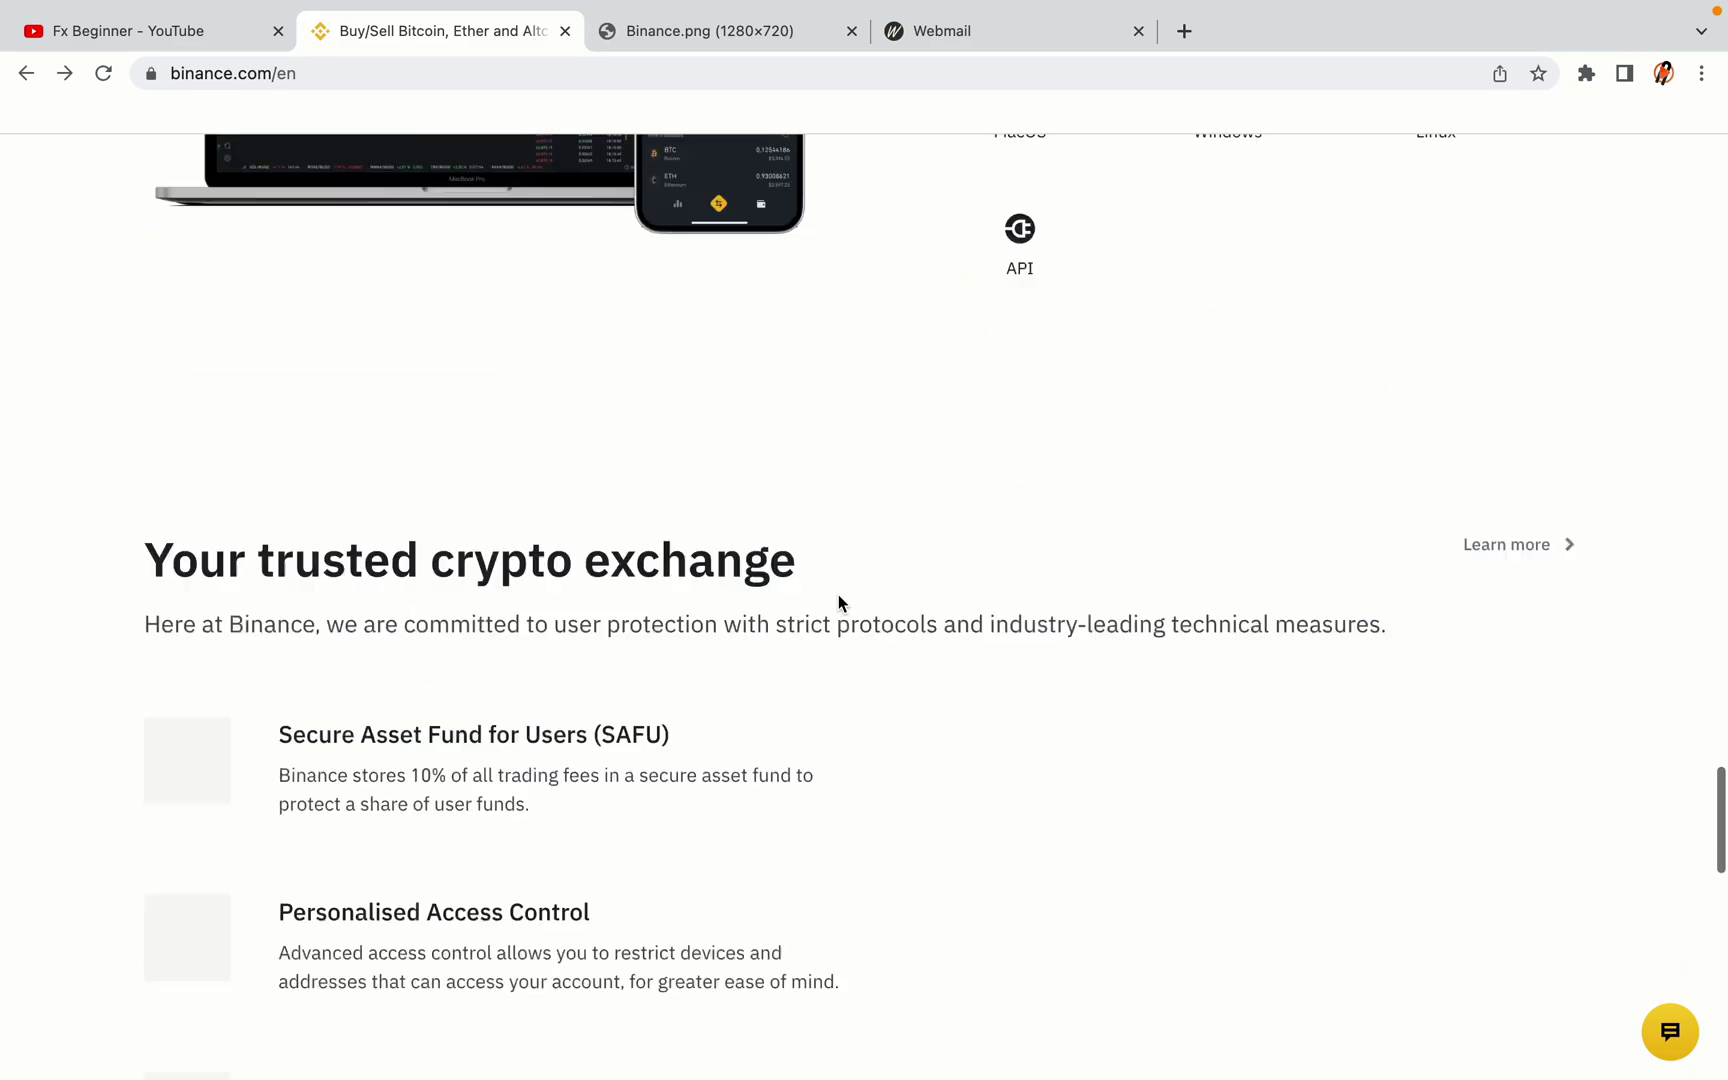
scroll(838, 600, down, 4)
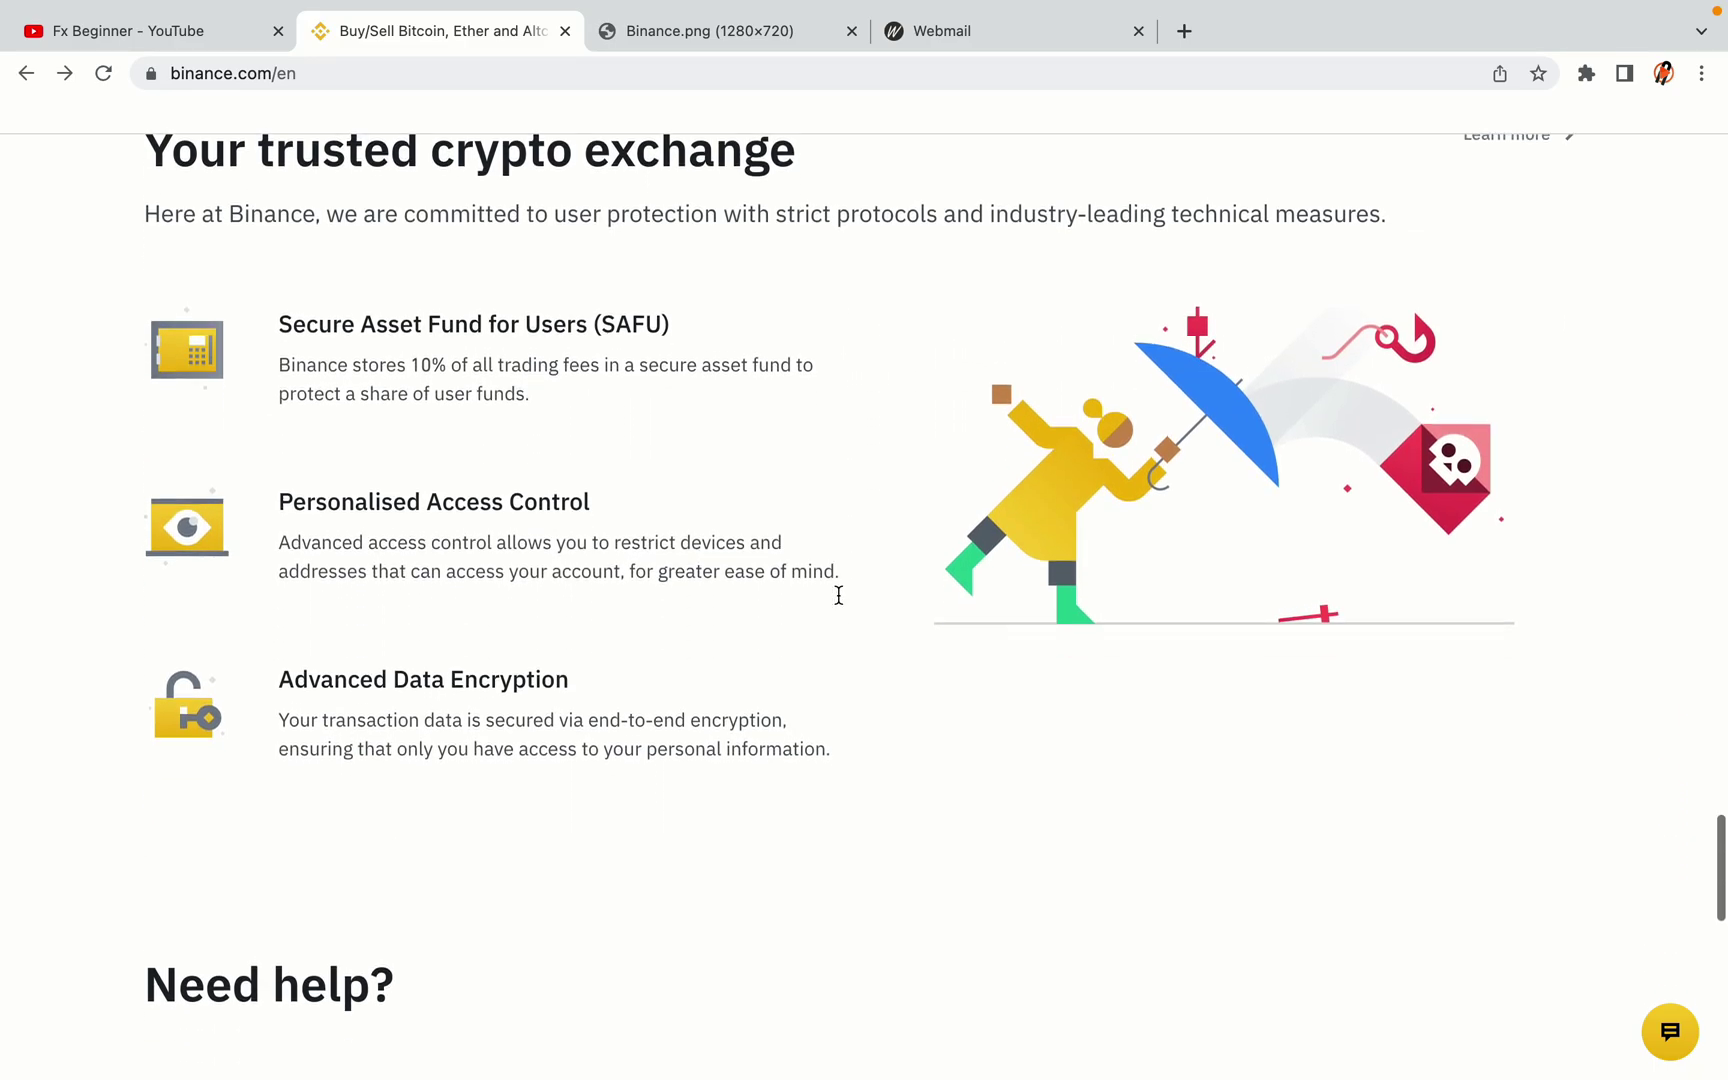
scroll(838, 595, down, 6)
scroll(838, 594, up, 15)
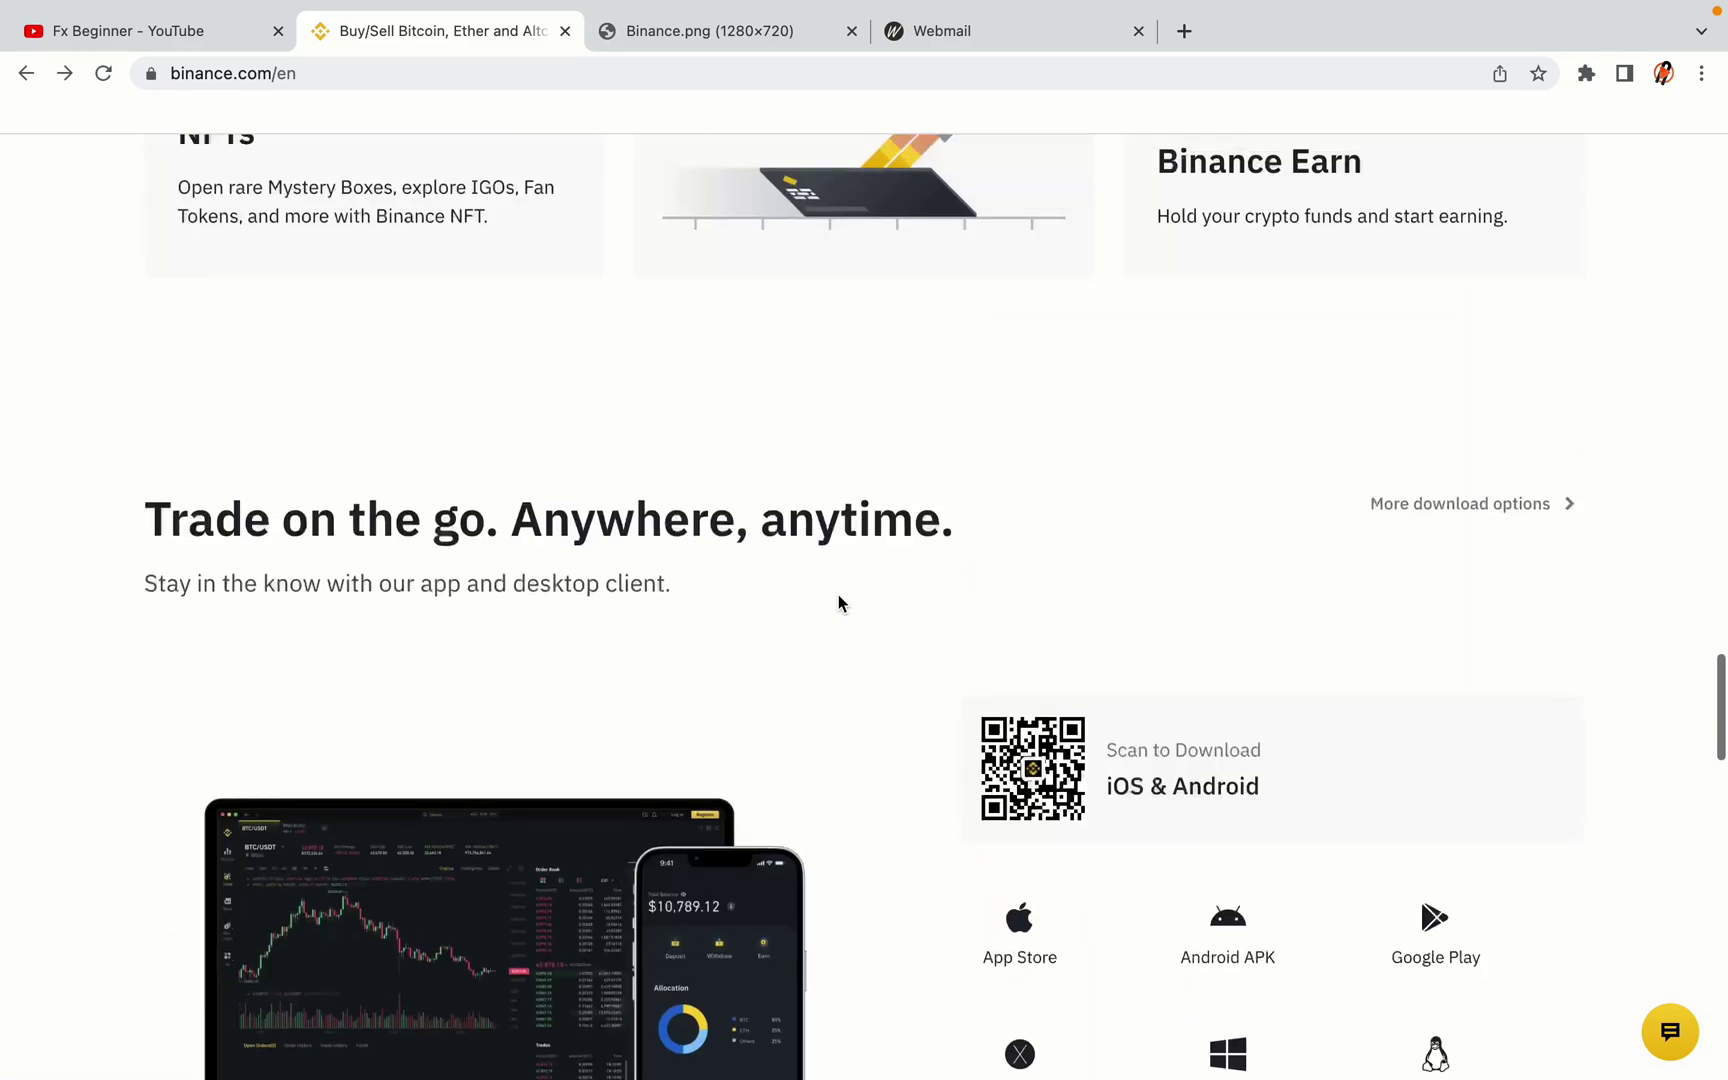
scroll(838, 595, up, 10)
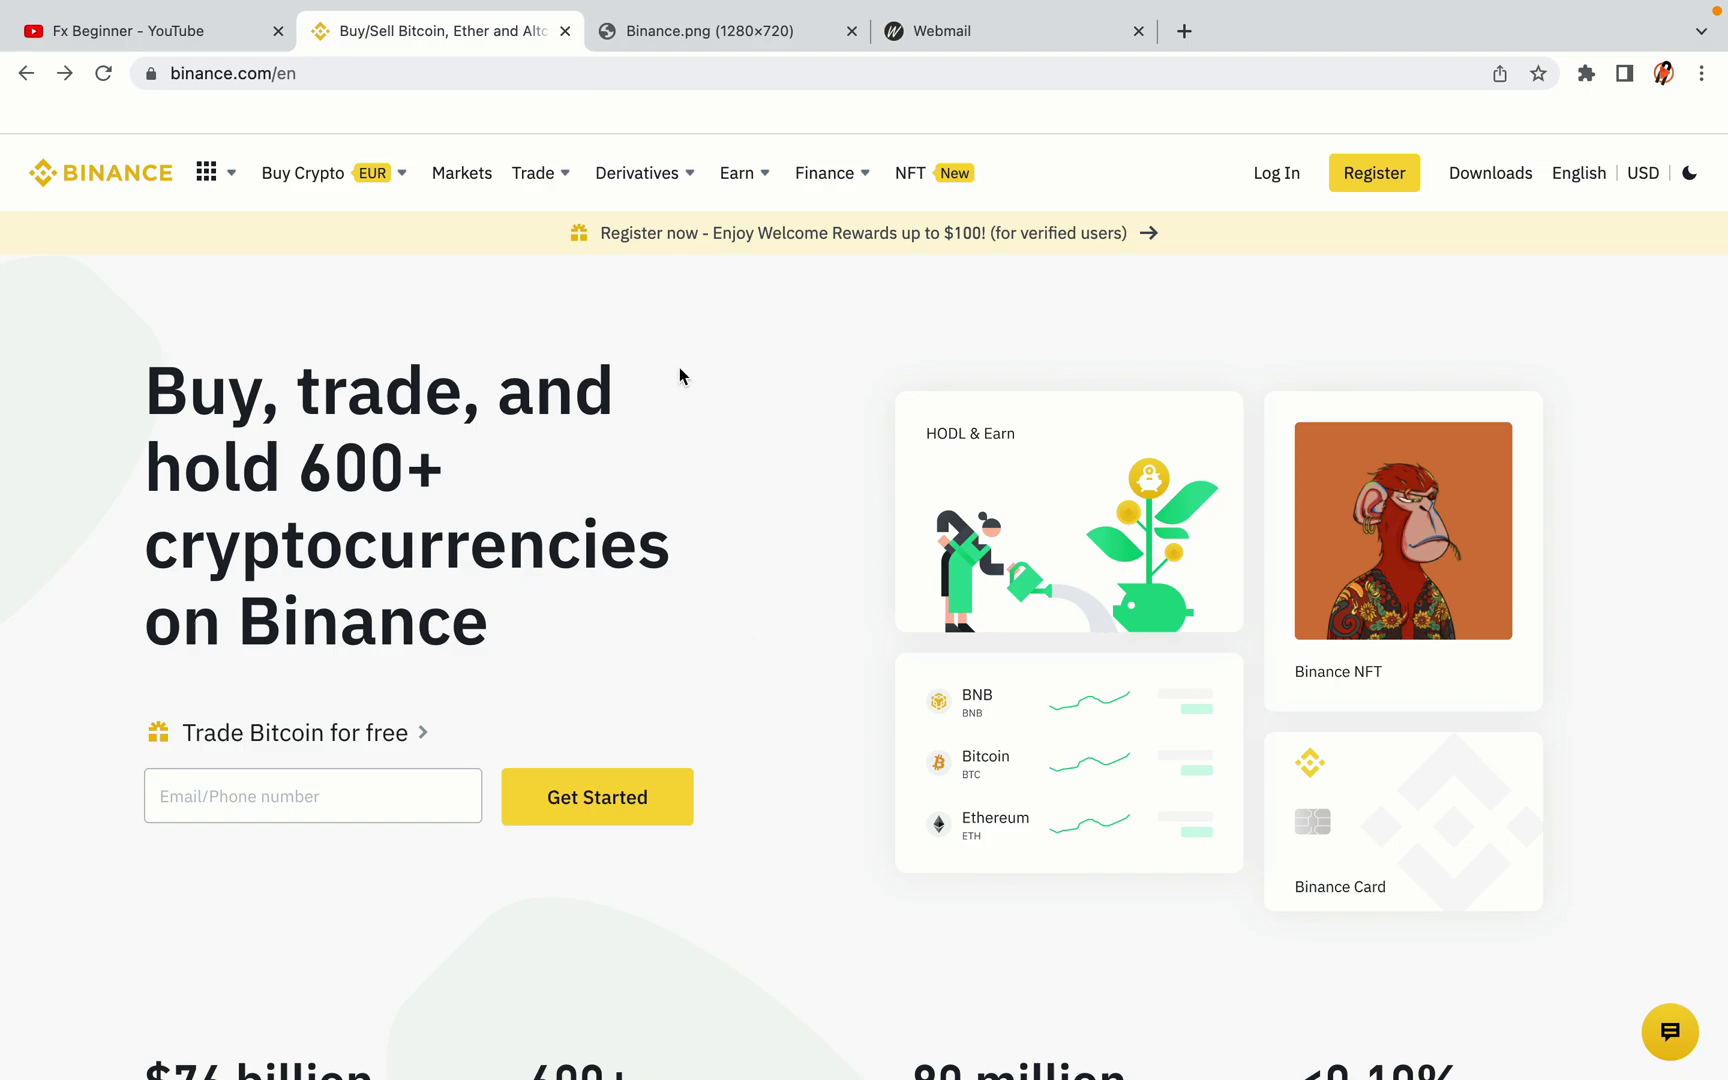
click(721, 30)
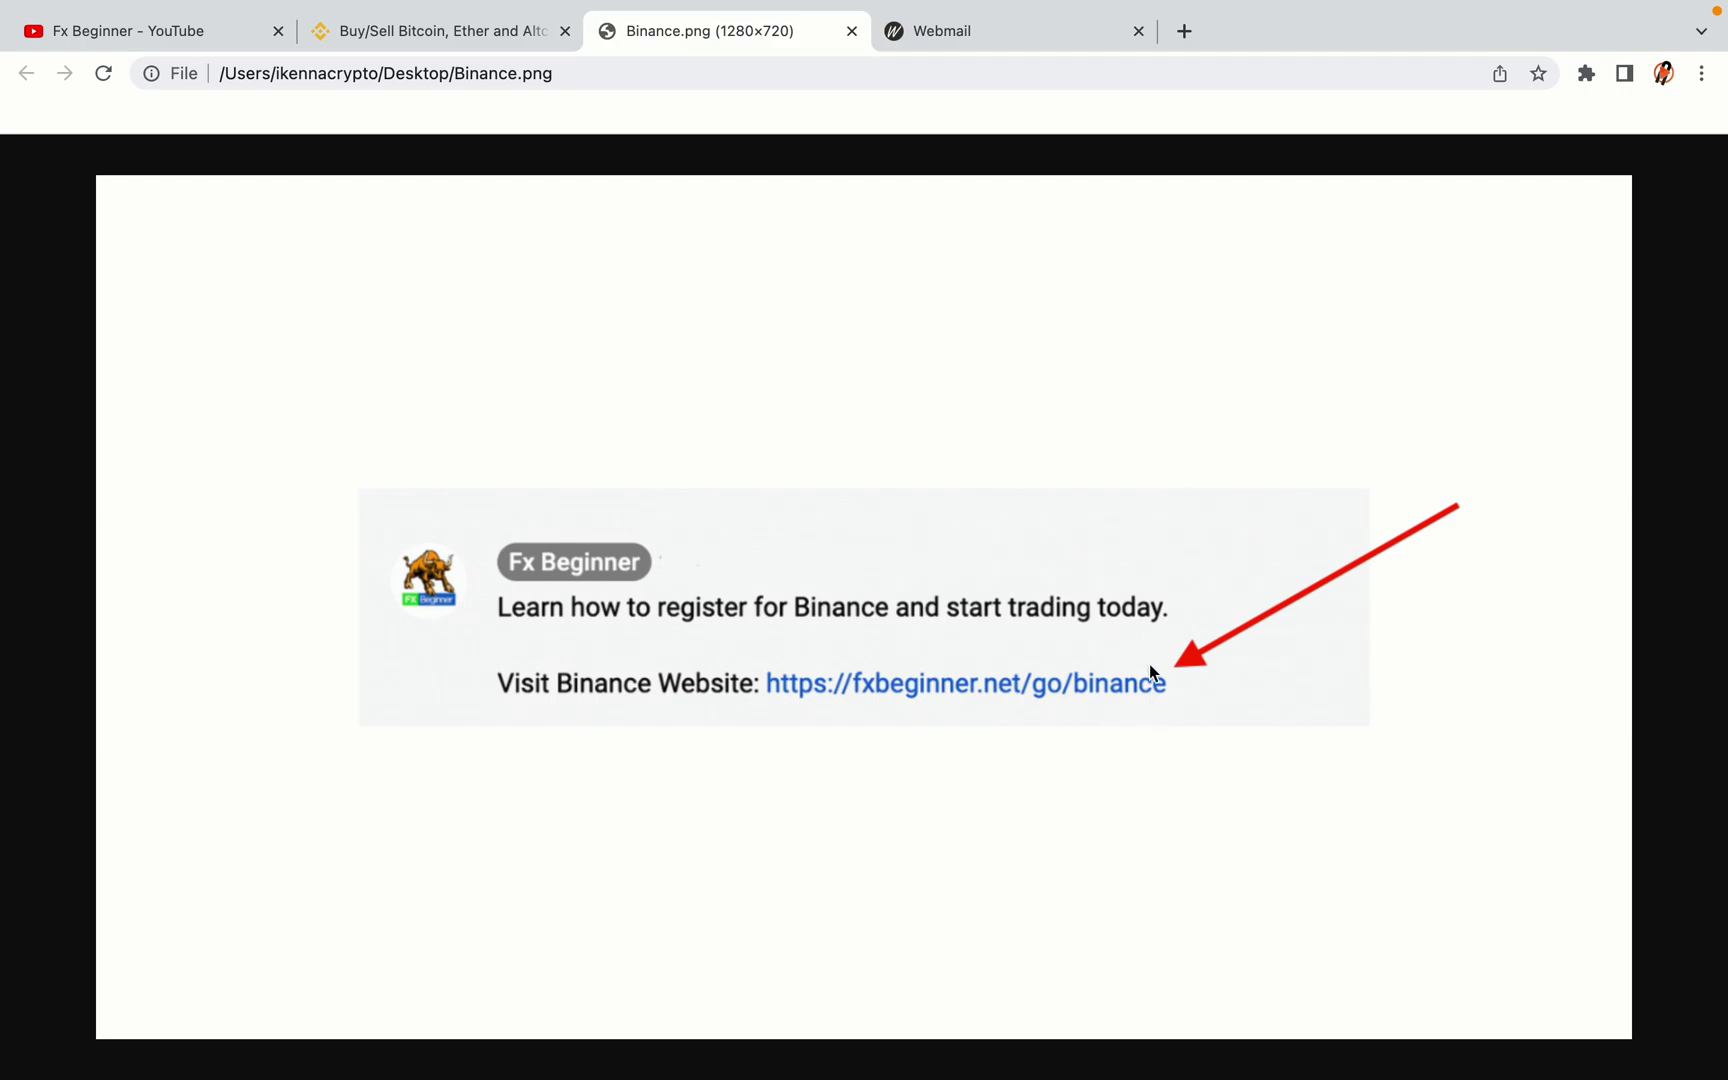
key(ctrl+shift+Tab)
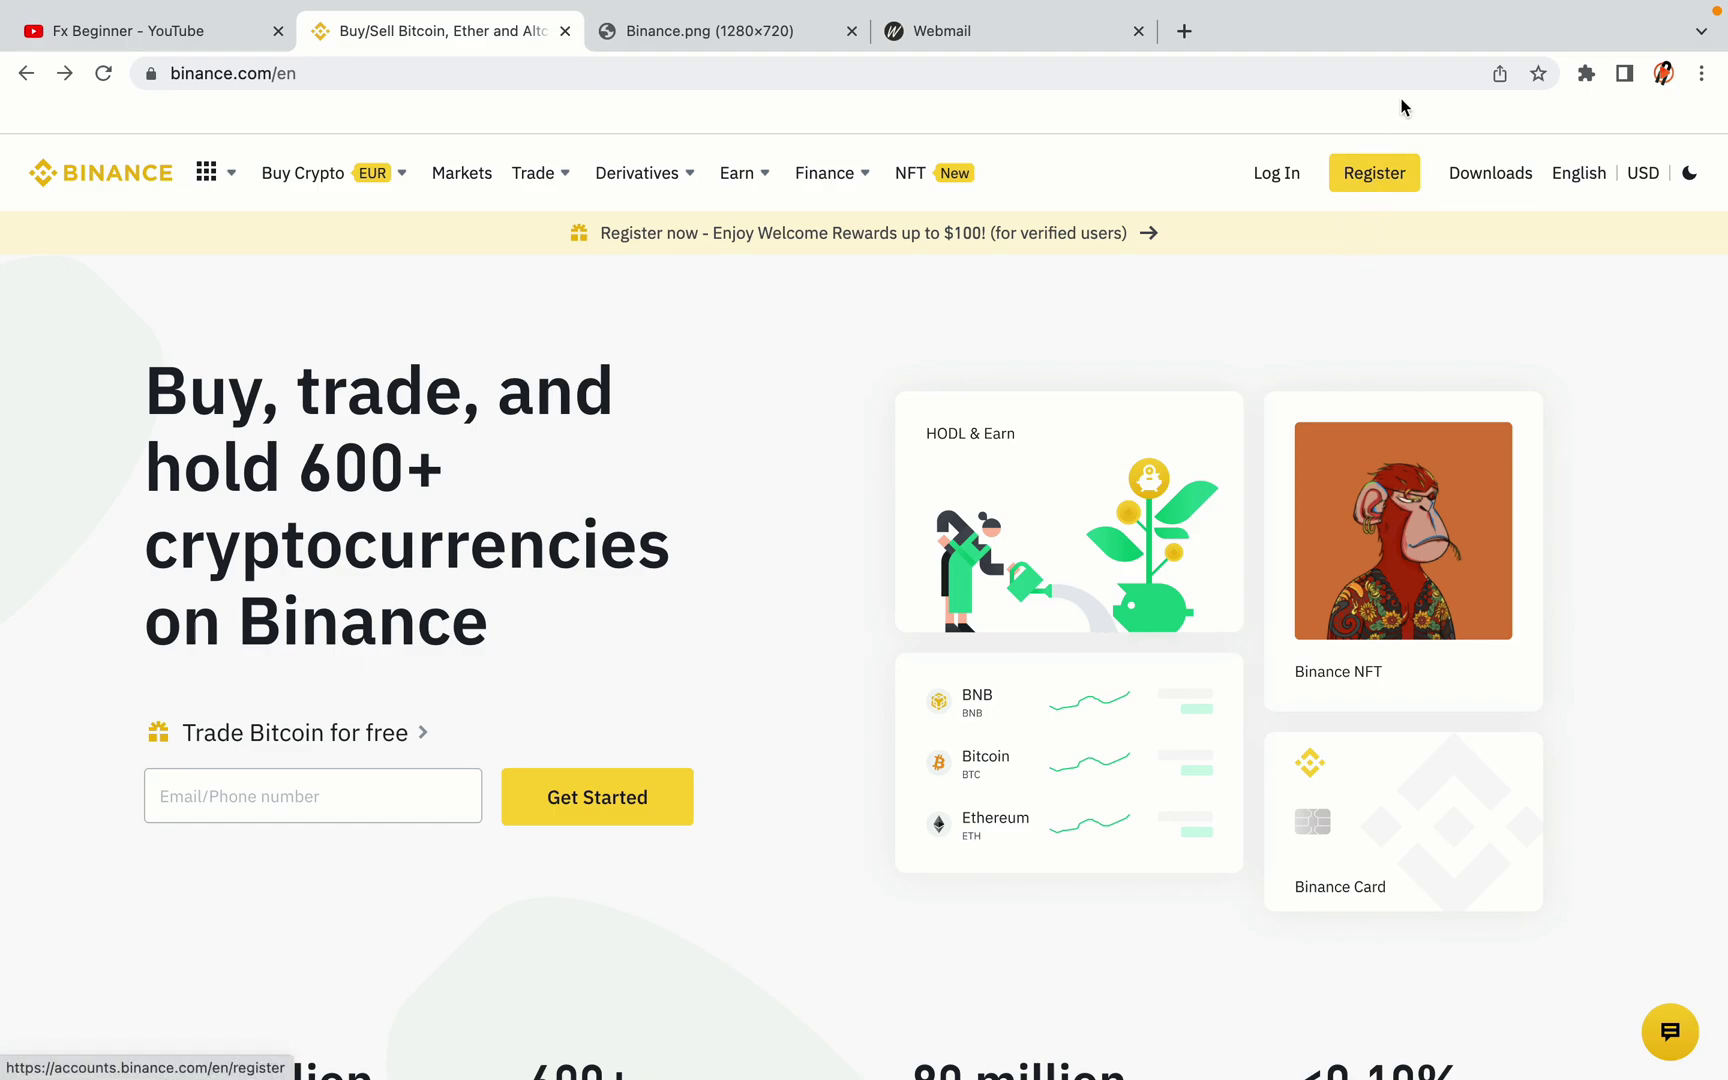
Step: Open Binance's 'Welcome to Binance!' registration page
click(1388, 187)
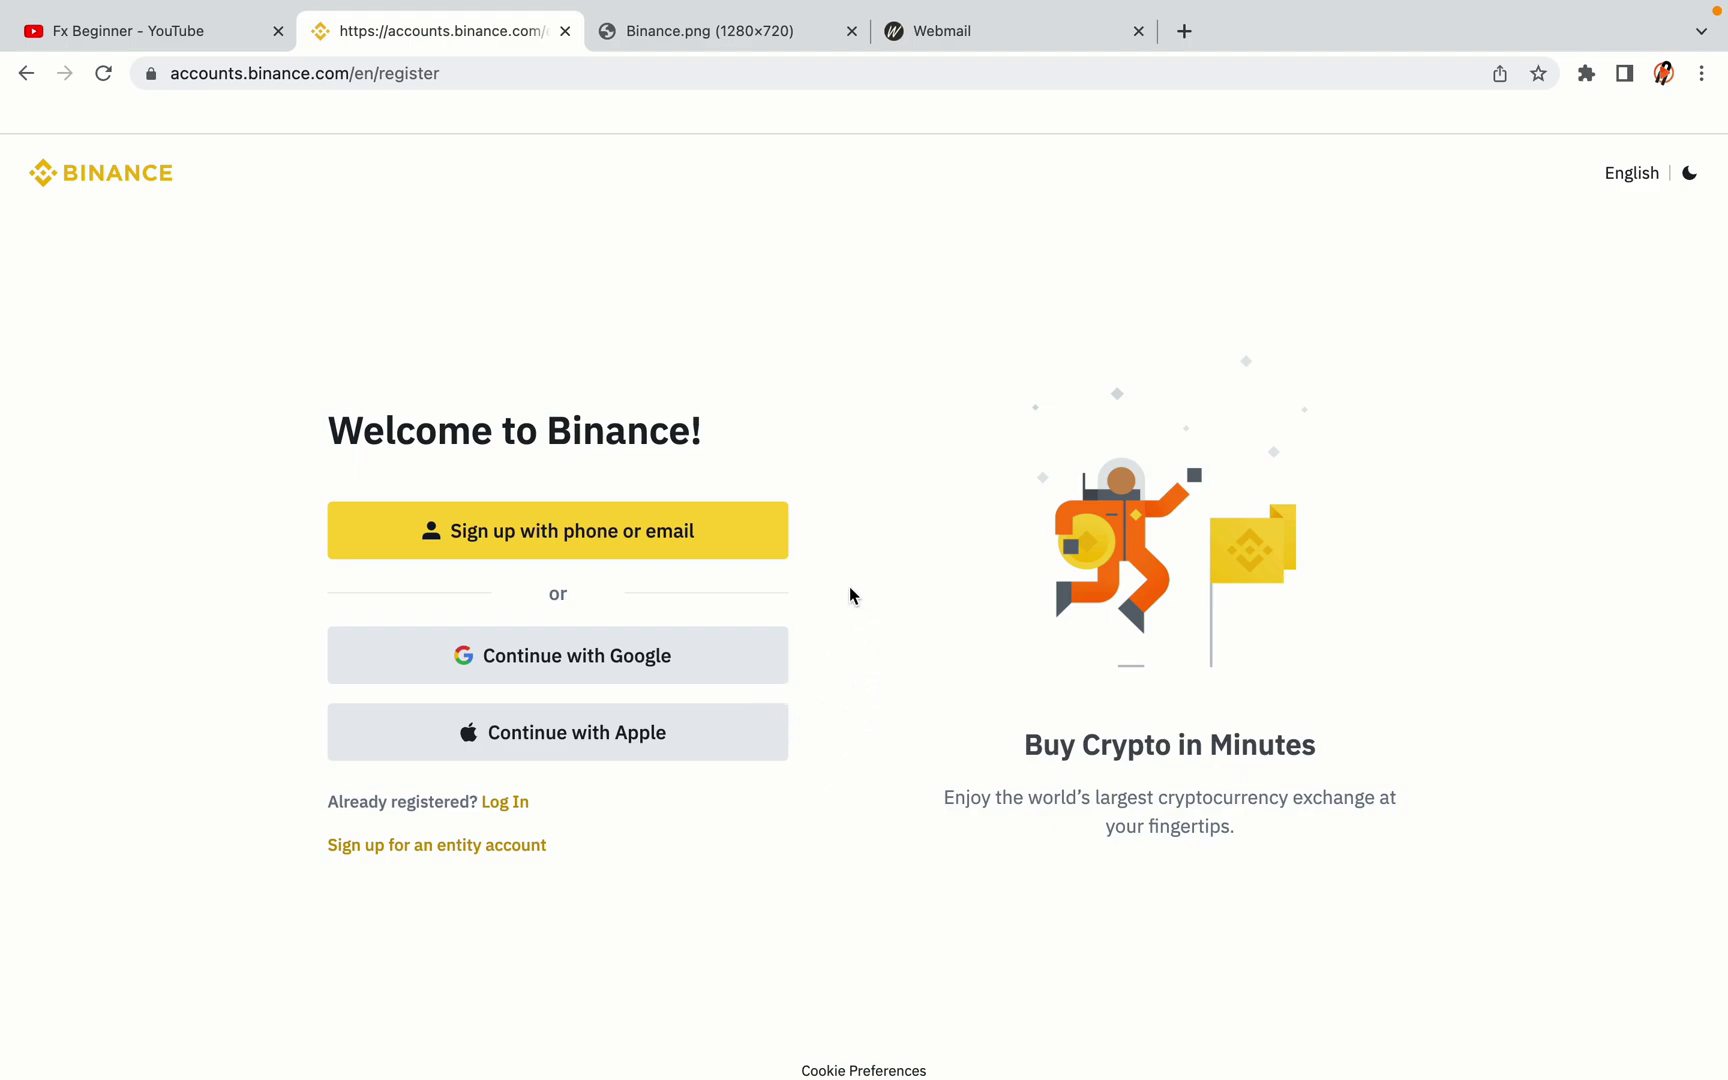
Step: Sign up with email and password, accept the Terms, and create the personal account
click(714, 553)
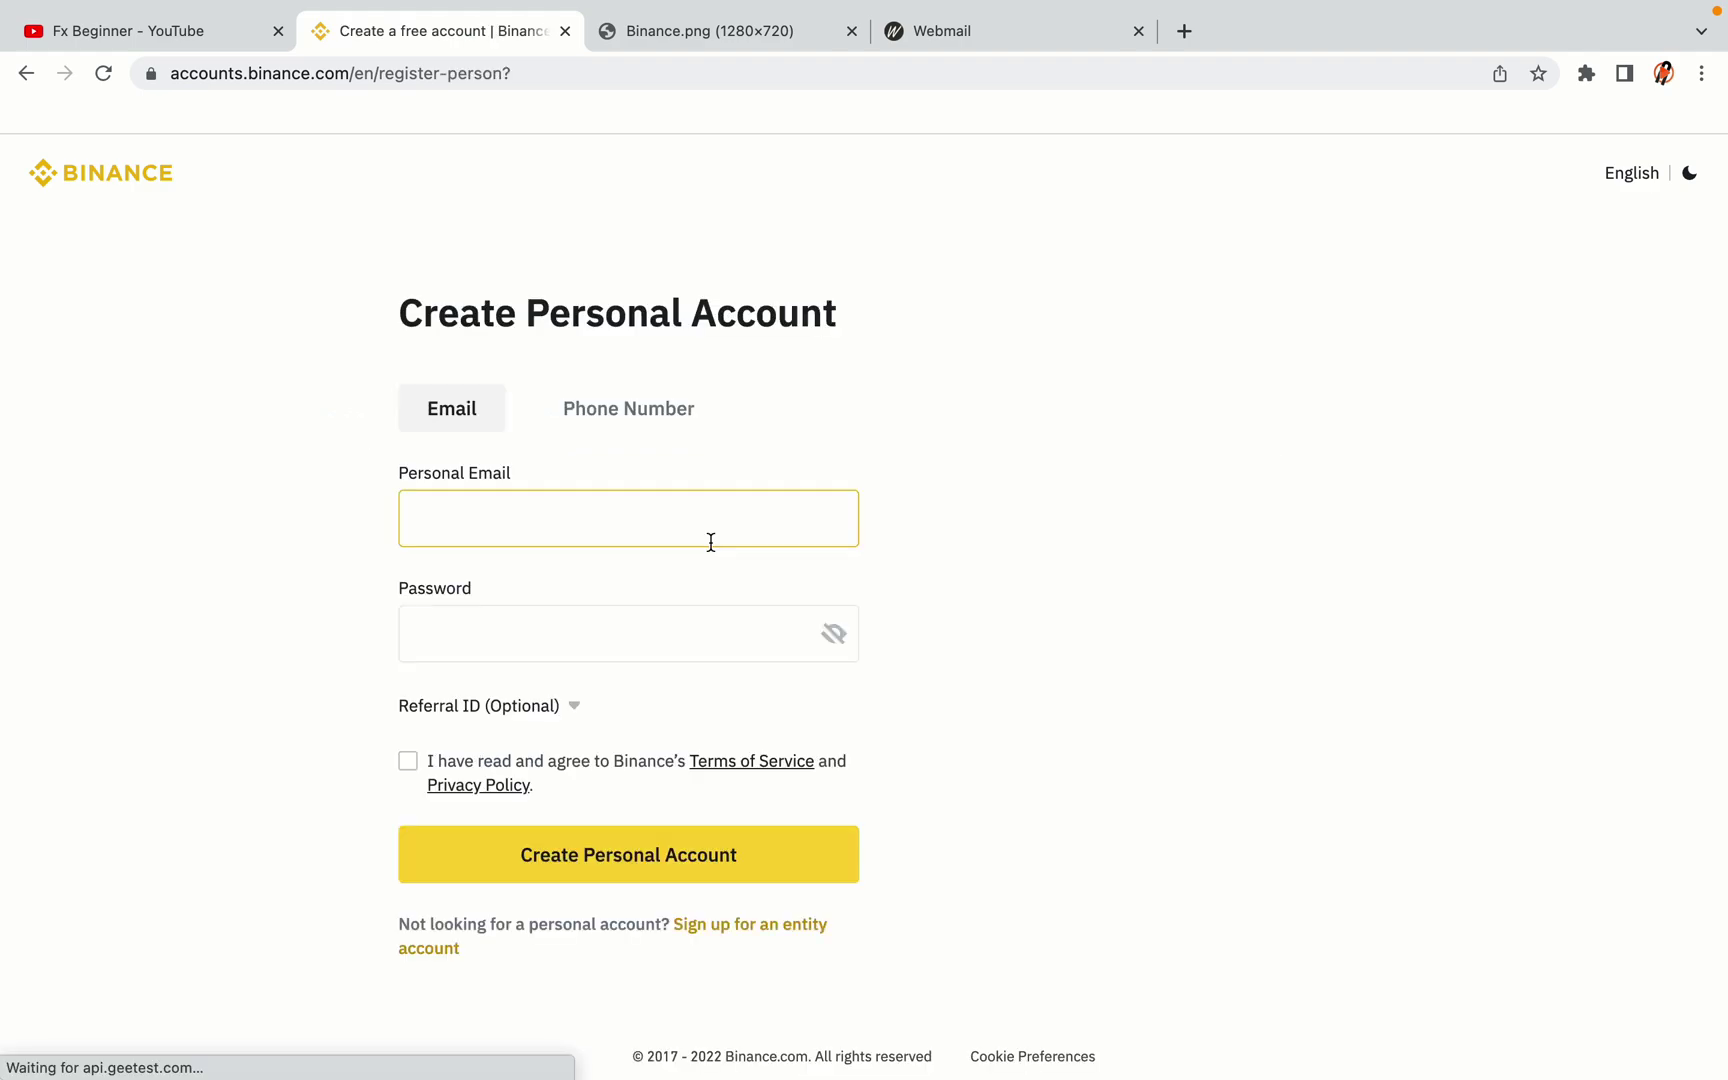
click(1060, 612)
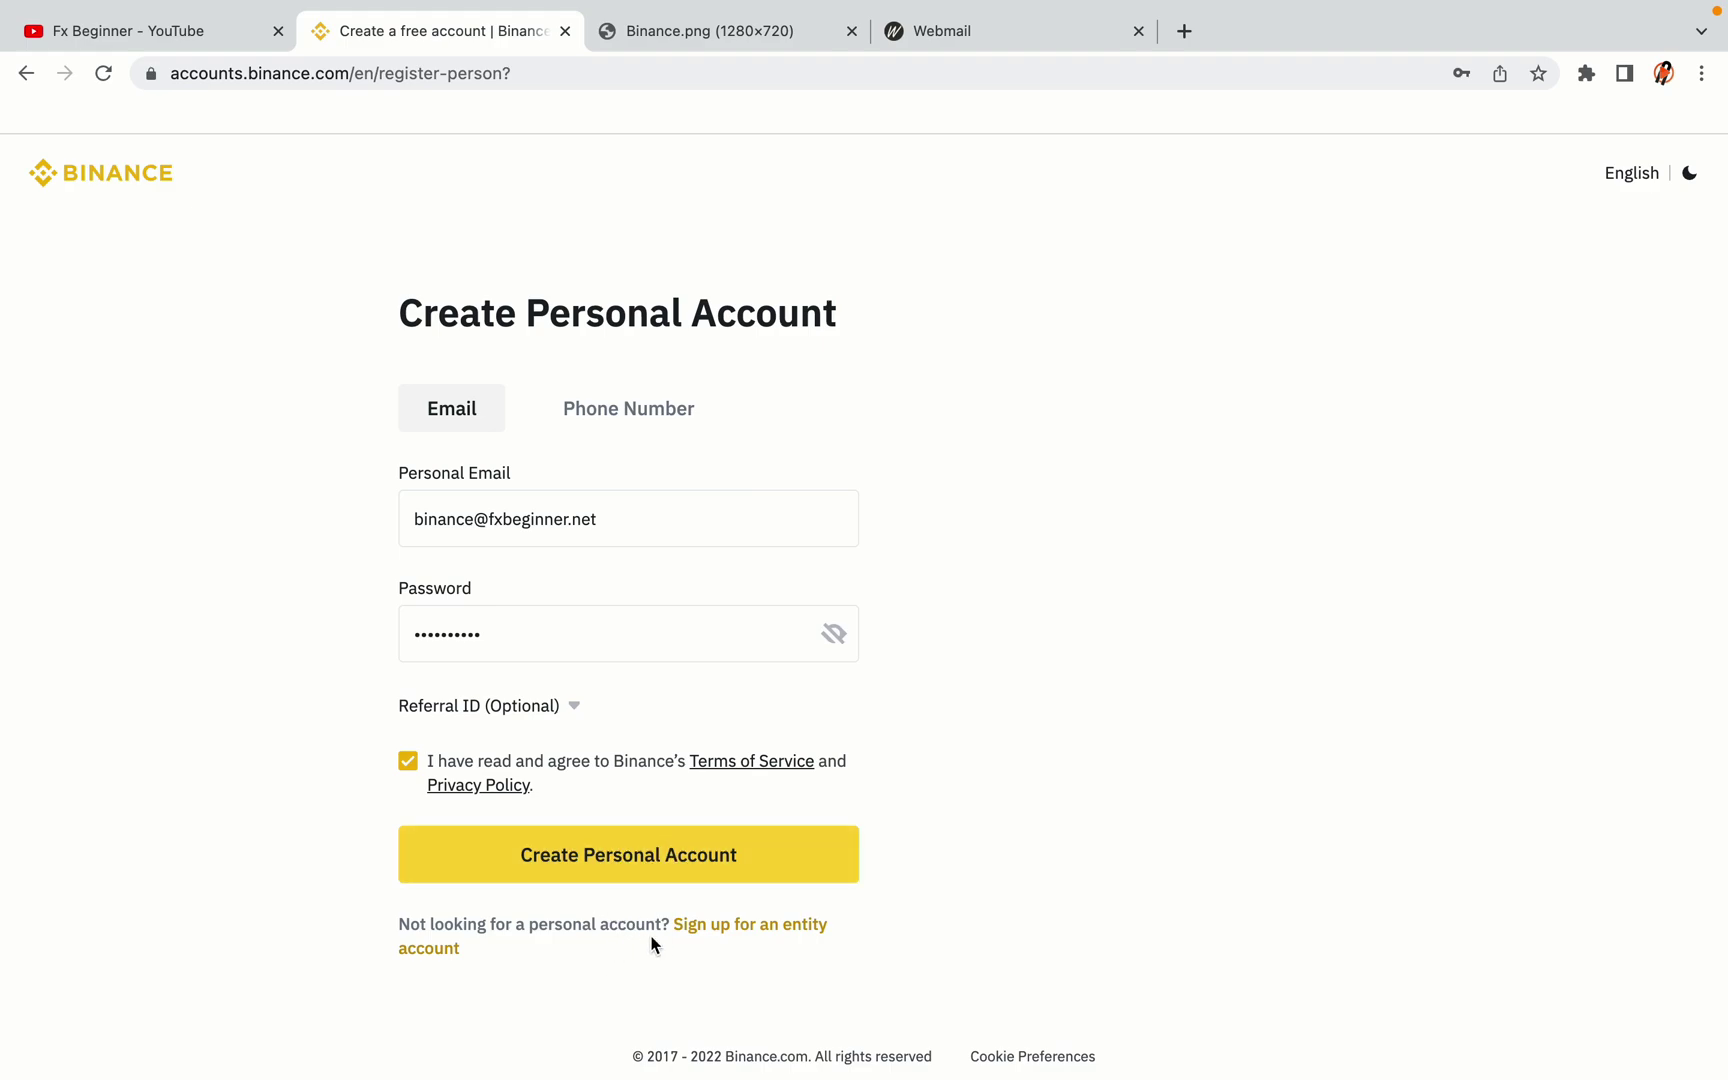
click(660, 866)
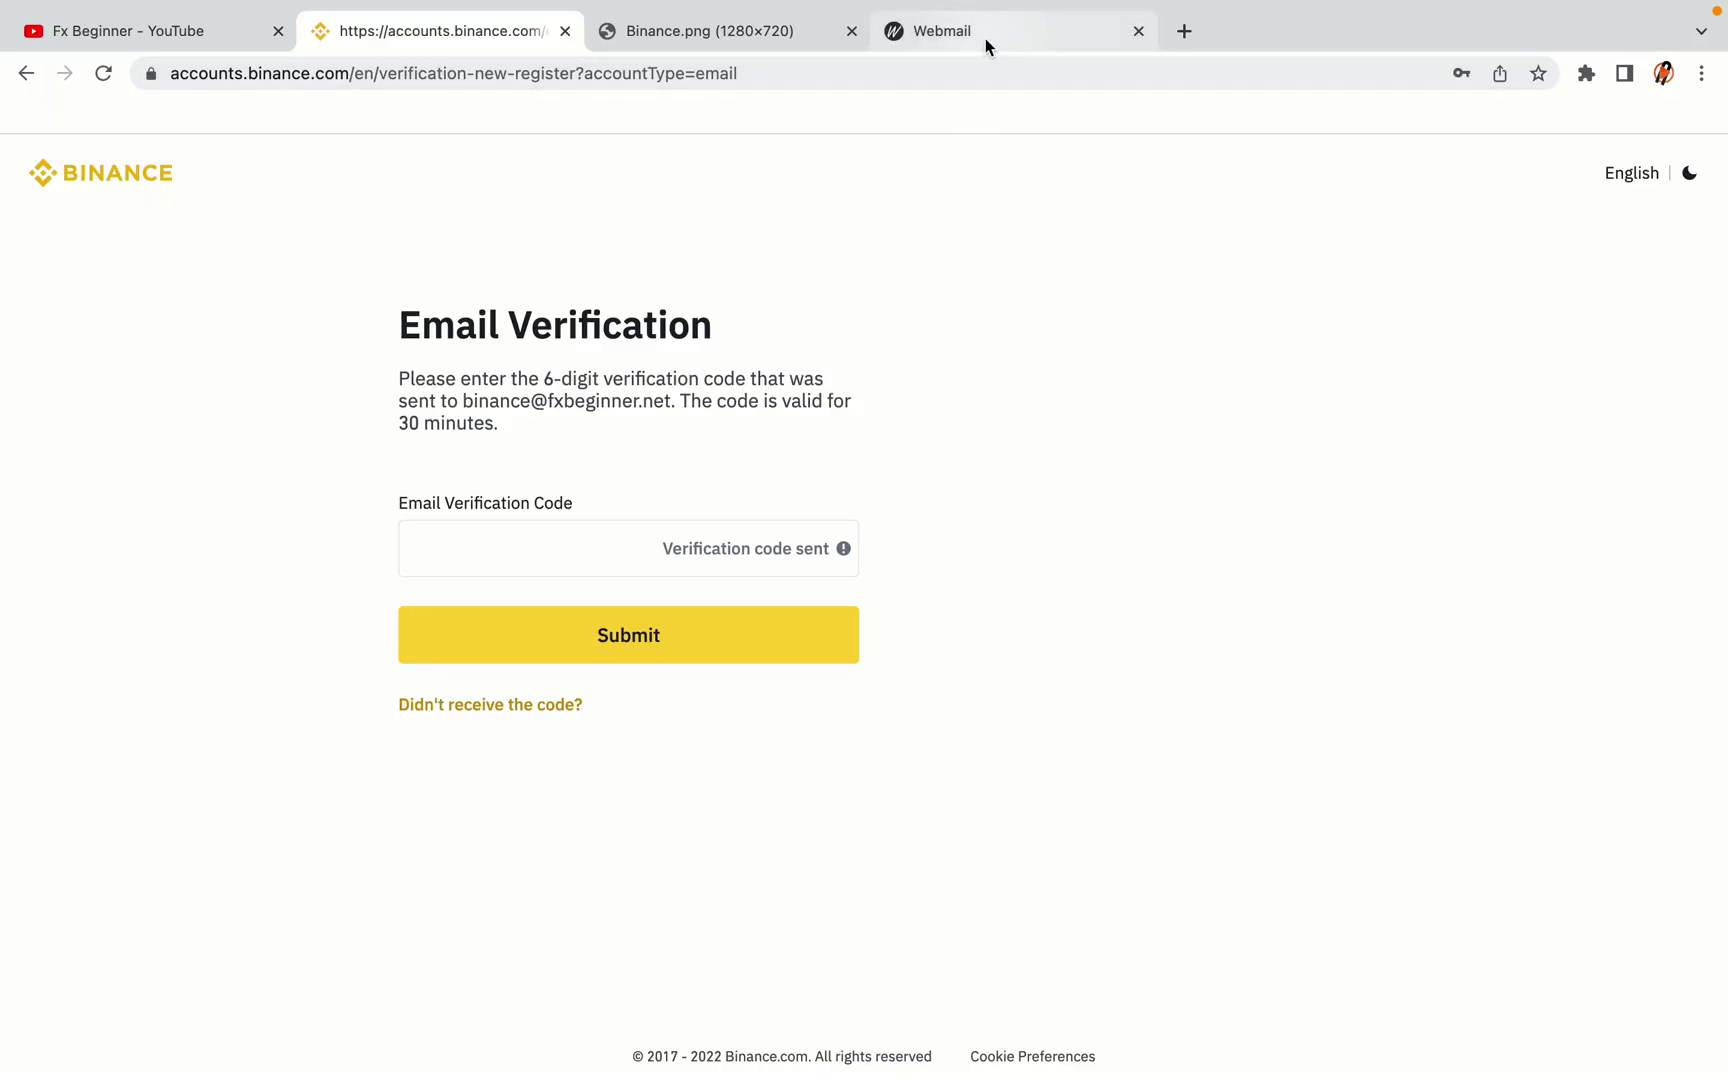
drag(987, 38, 705, 35)
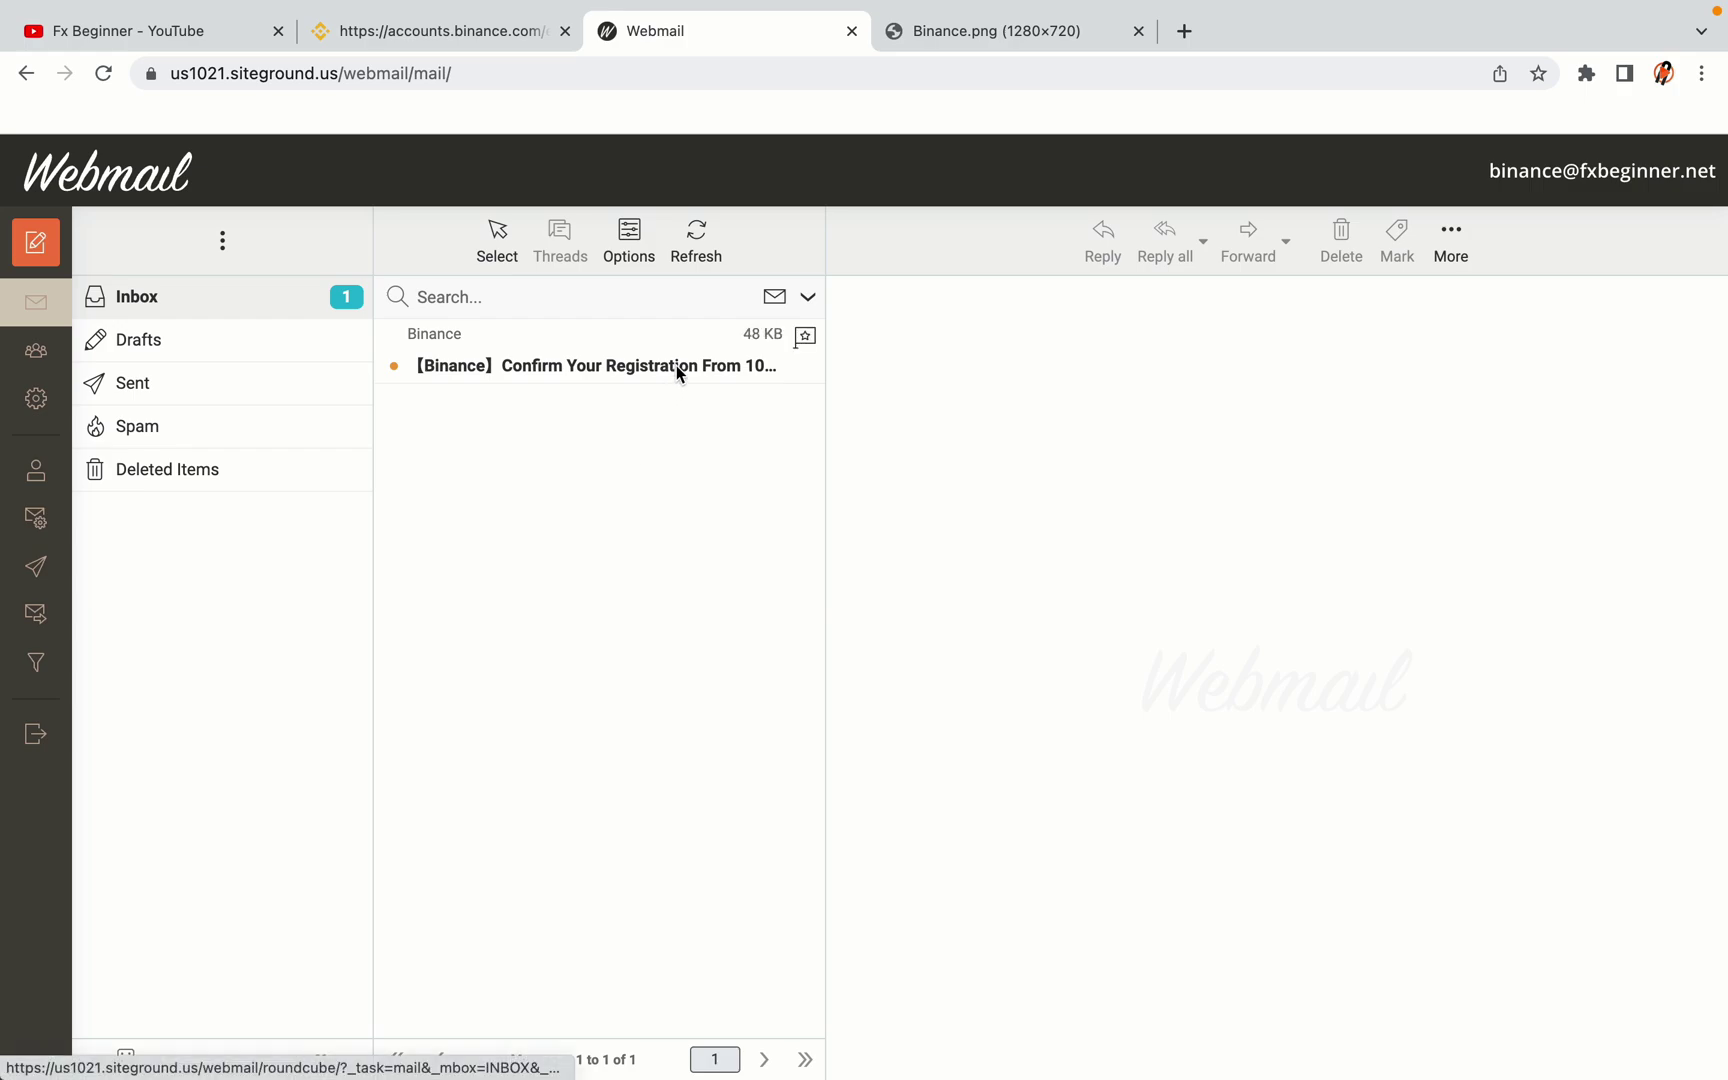
Step: Open Binance's 'Confirm Your Registration' email in Webmail and copy its activation code
click(597, 362)
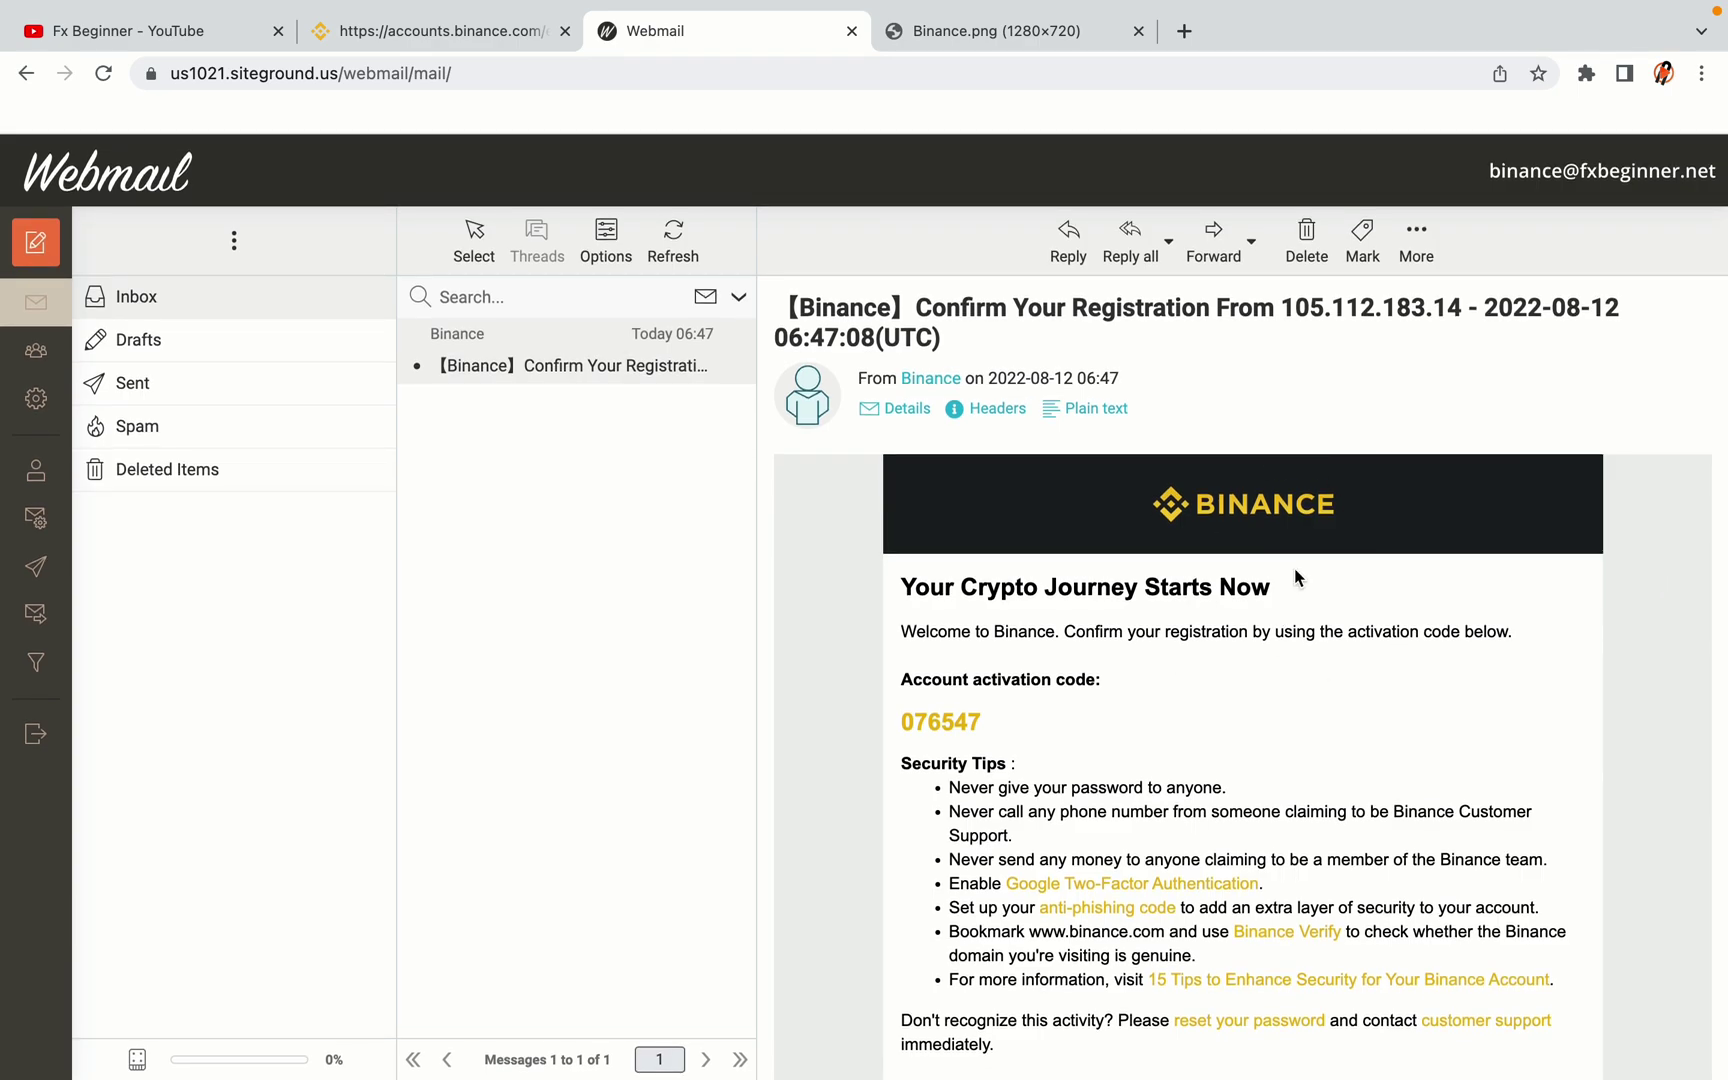
scroll(1295, 568, down, 3)
scroll(1295, 577, up, 1)
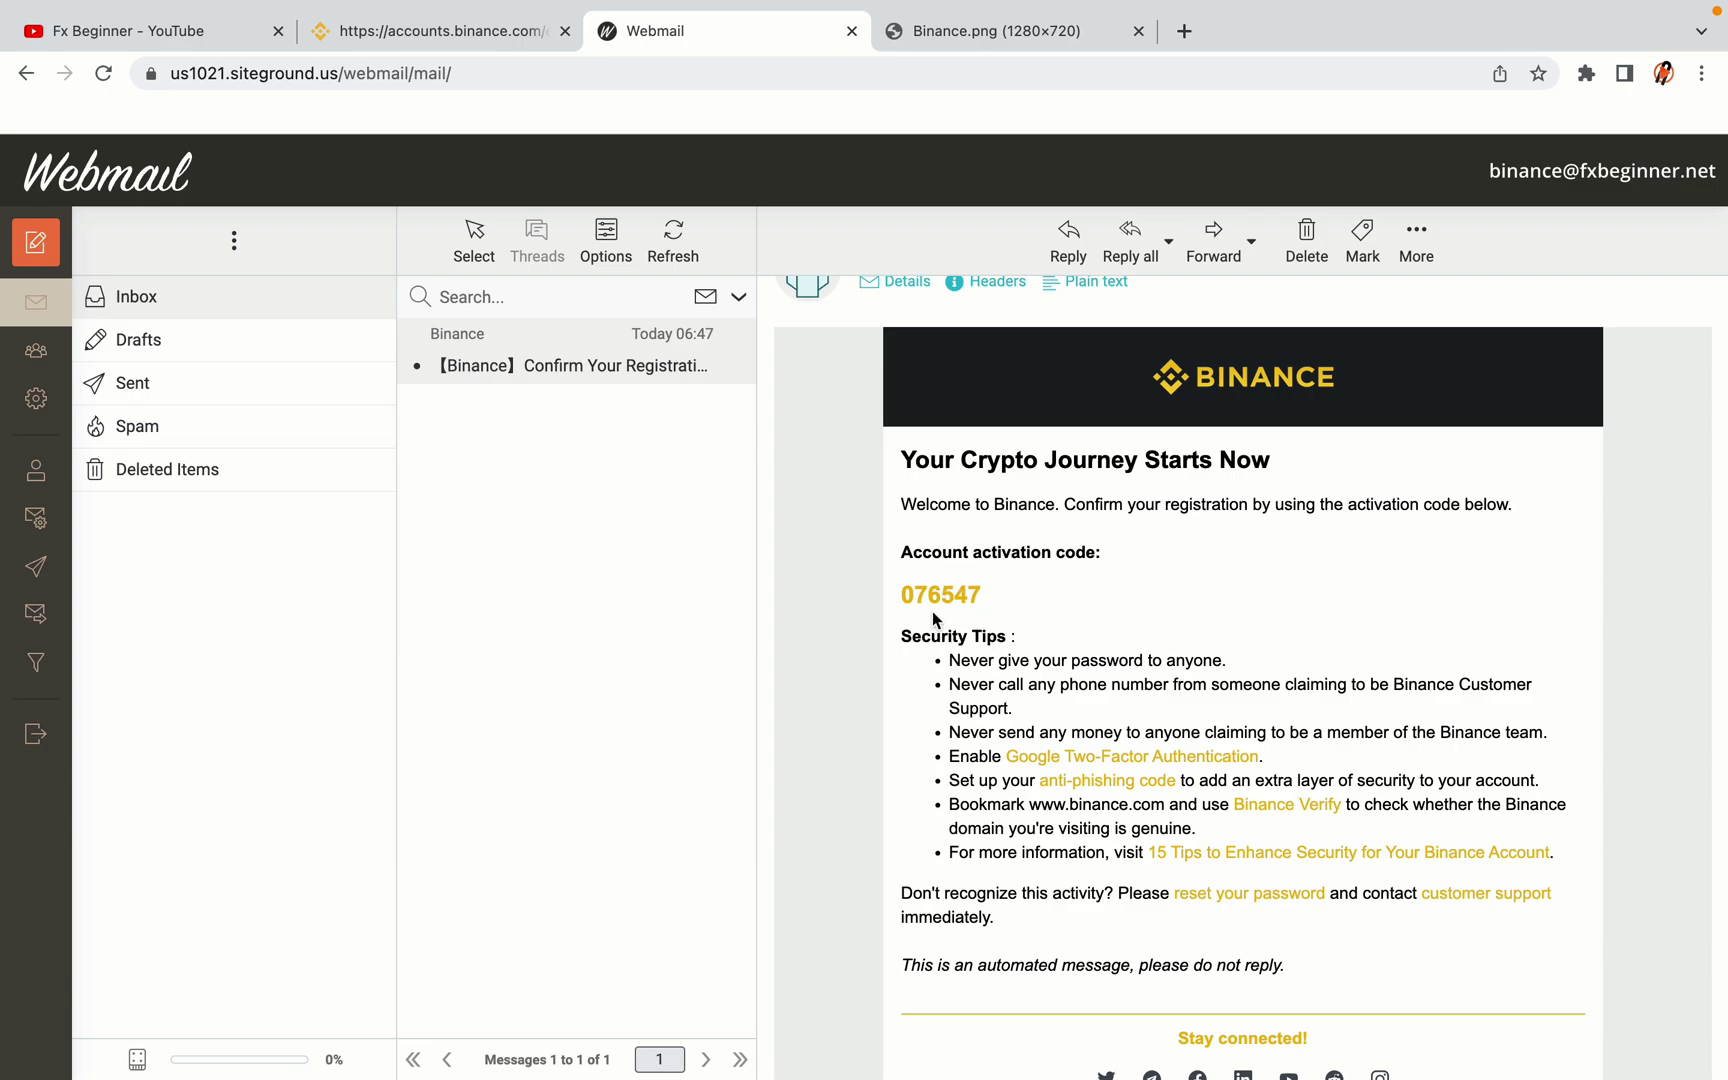
drag(900, 595, 980, 593)
click(984, 592)
drag(900, 595, 974, 594)
right_click(961, 595)
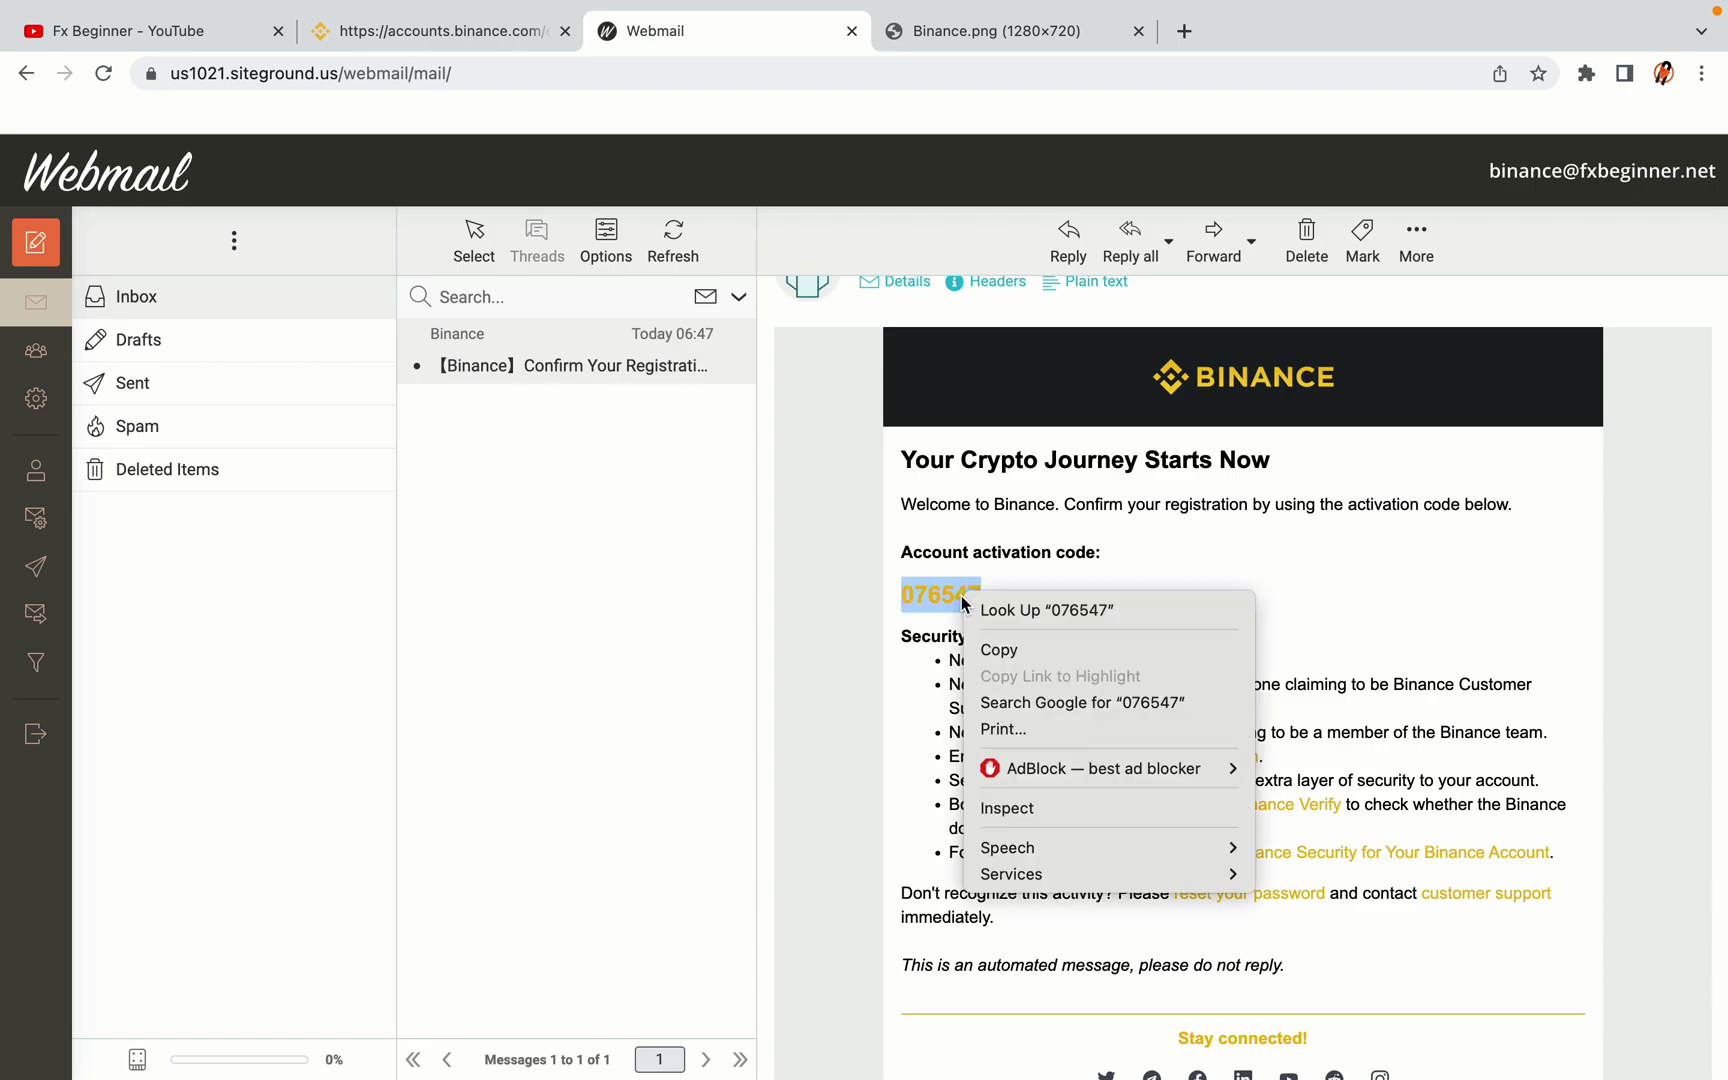
click(987, 640)
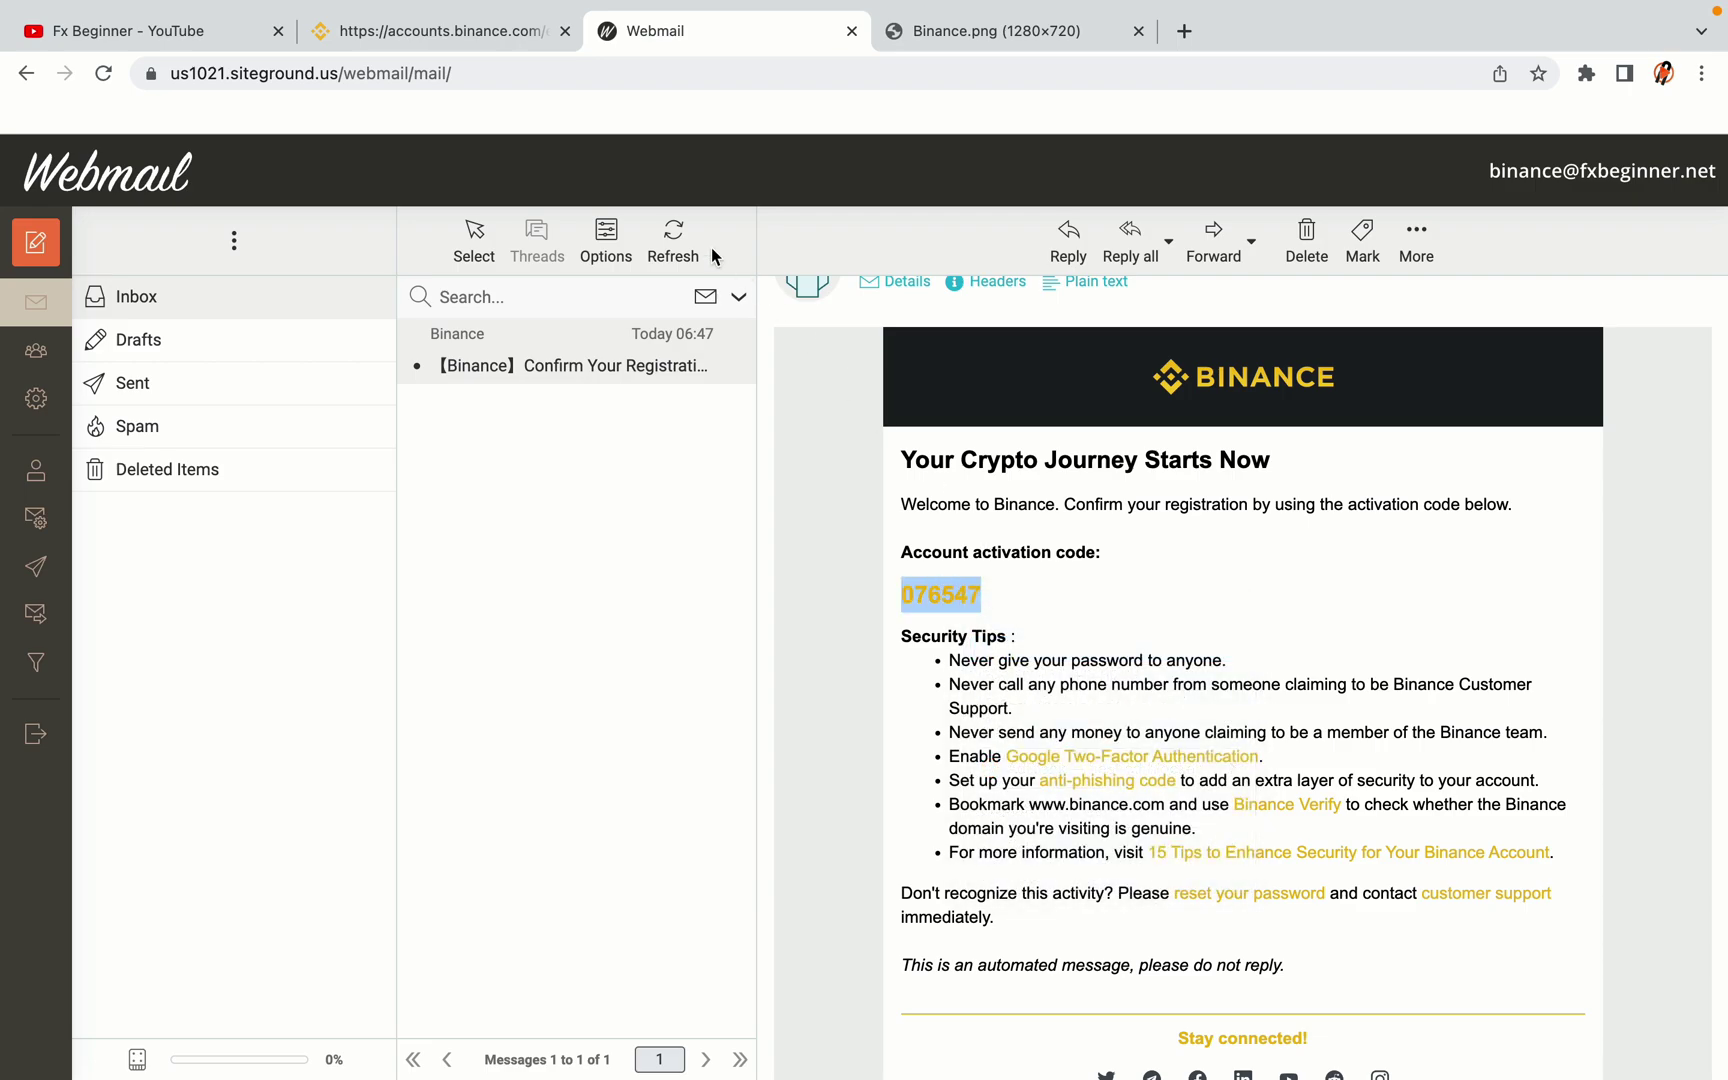
click(450, 31)
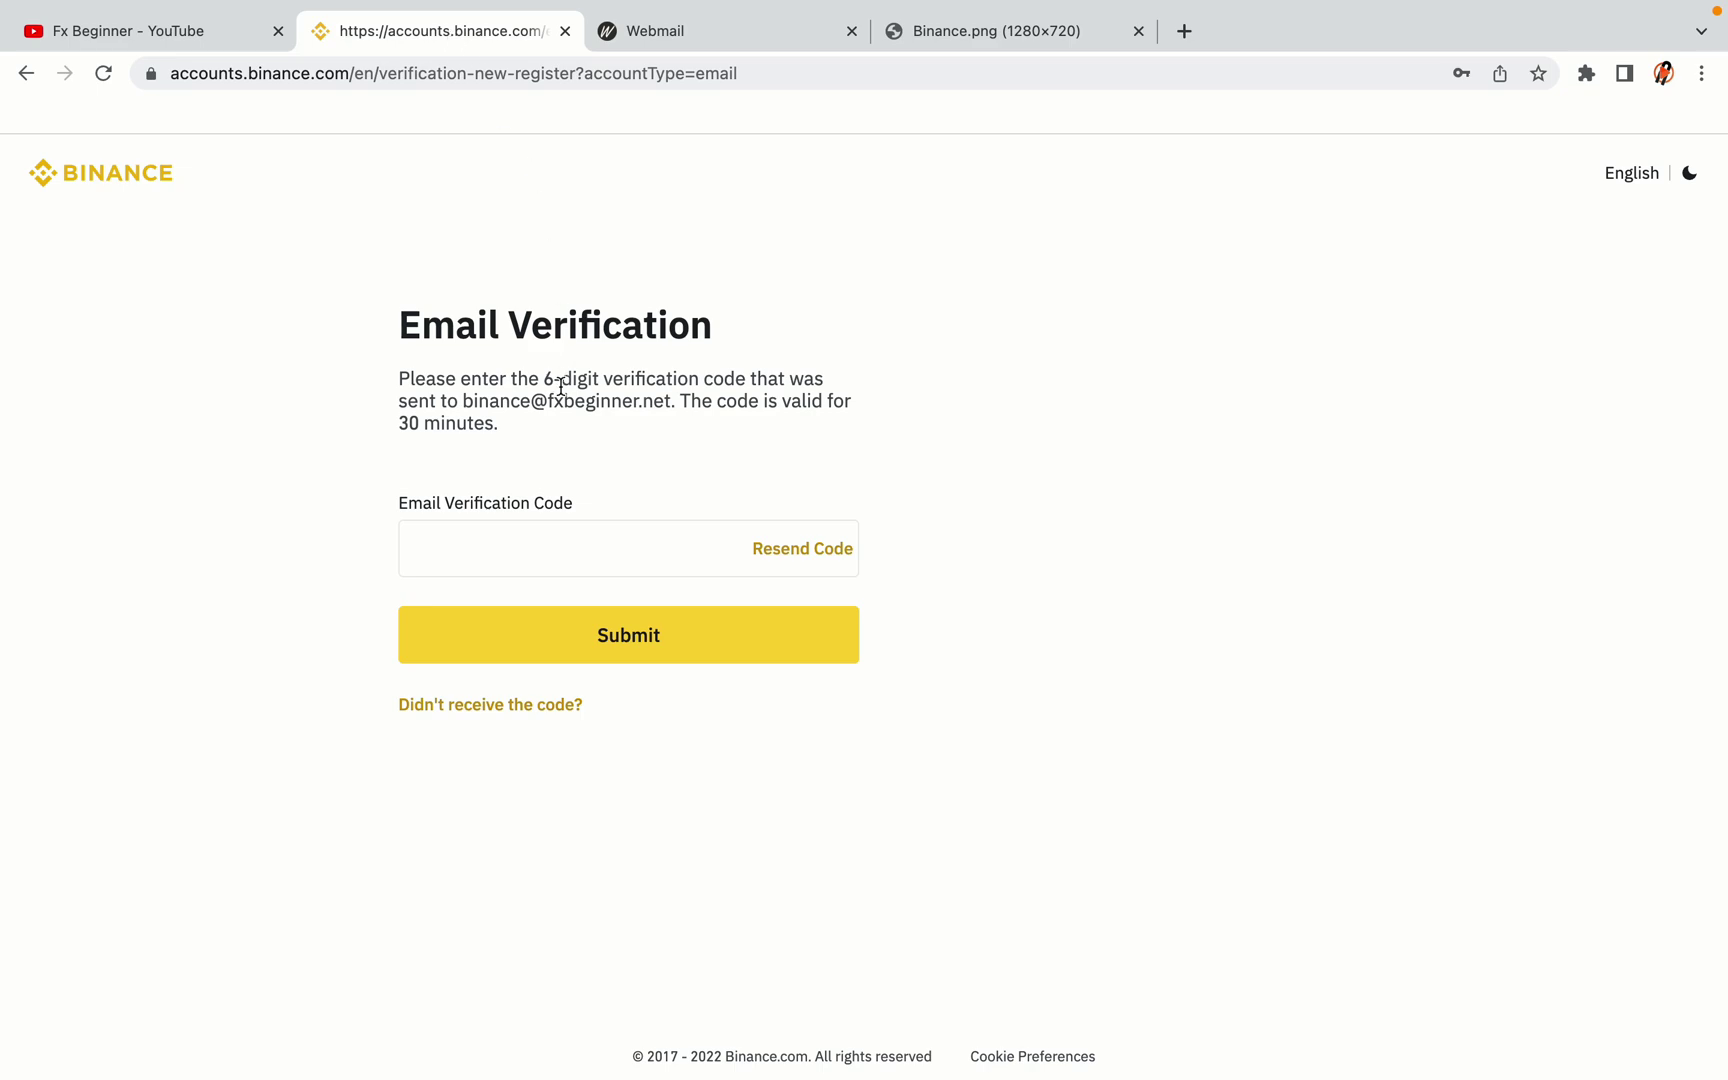
Step: Paste the activation code into the Email Verification Code field and submit it
click(525, 543)
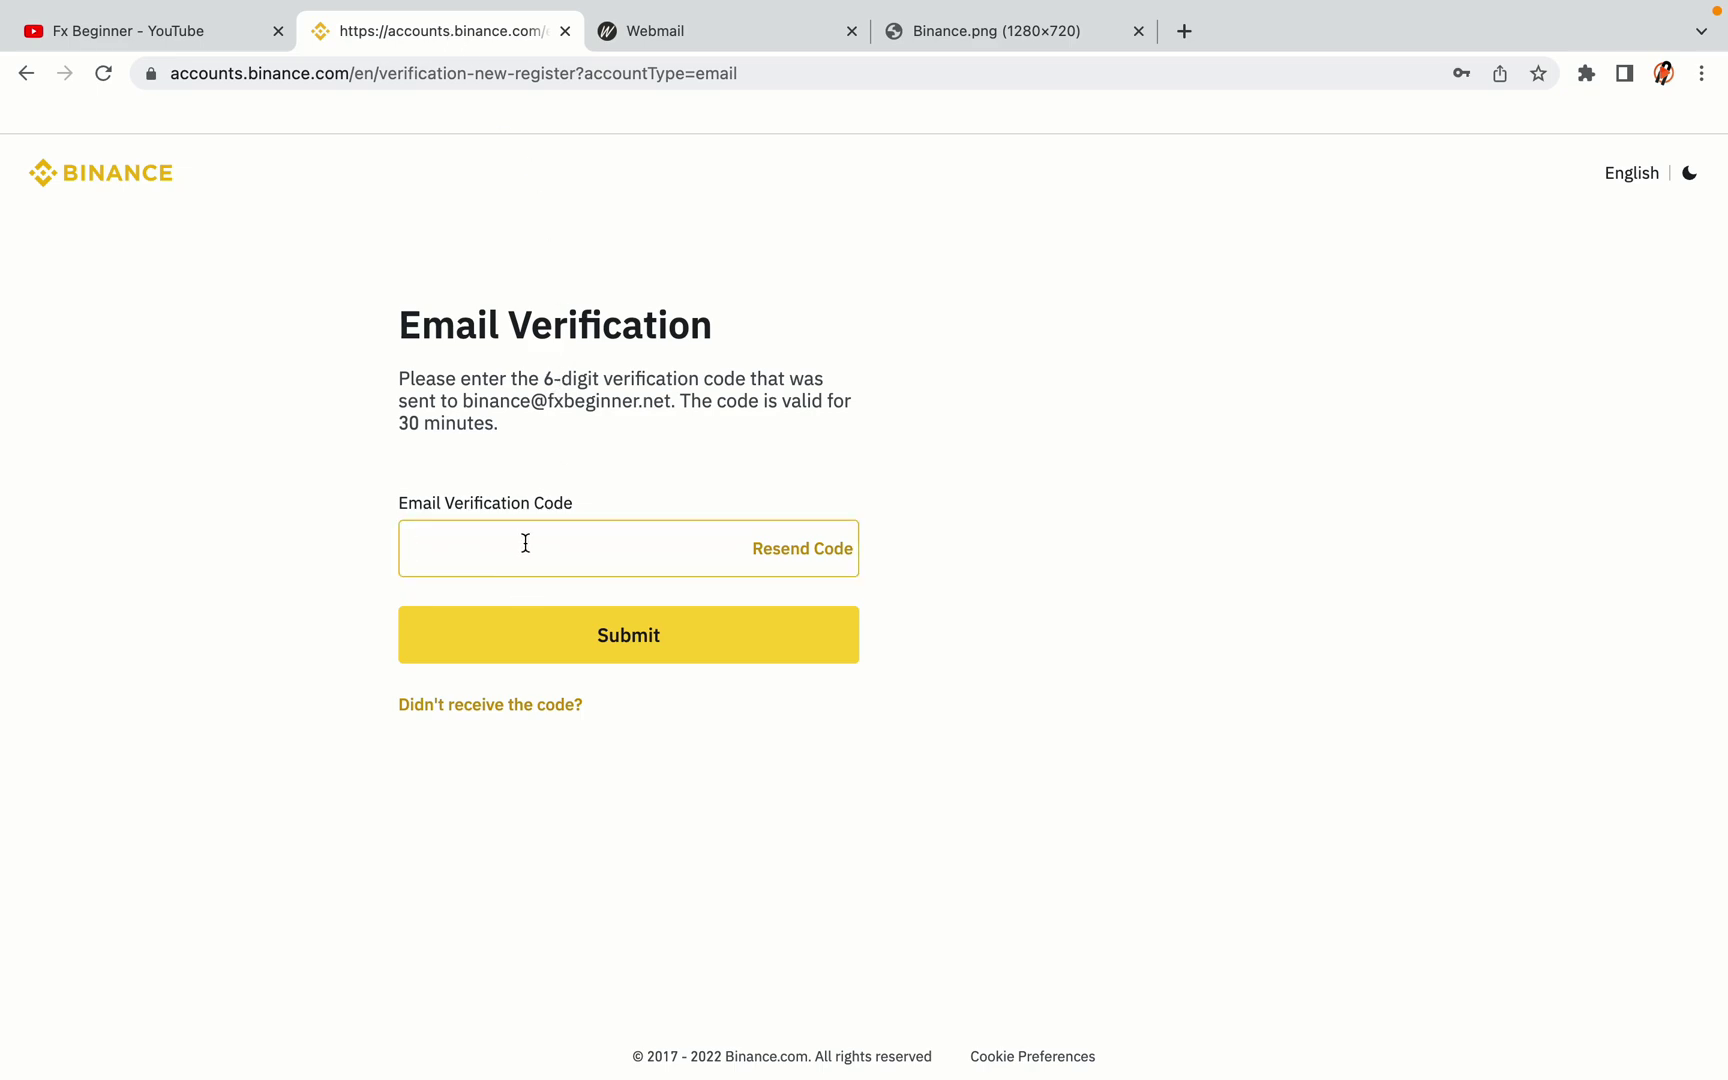
key(super+v)
click(305, 512)
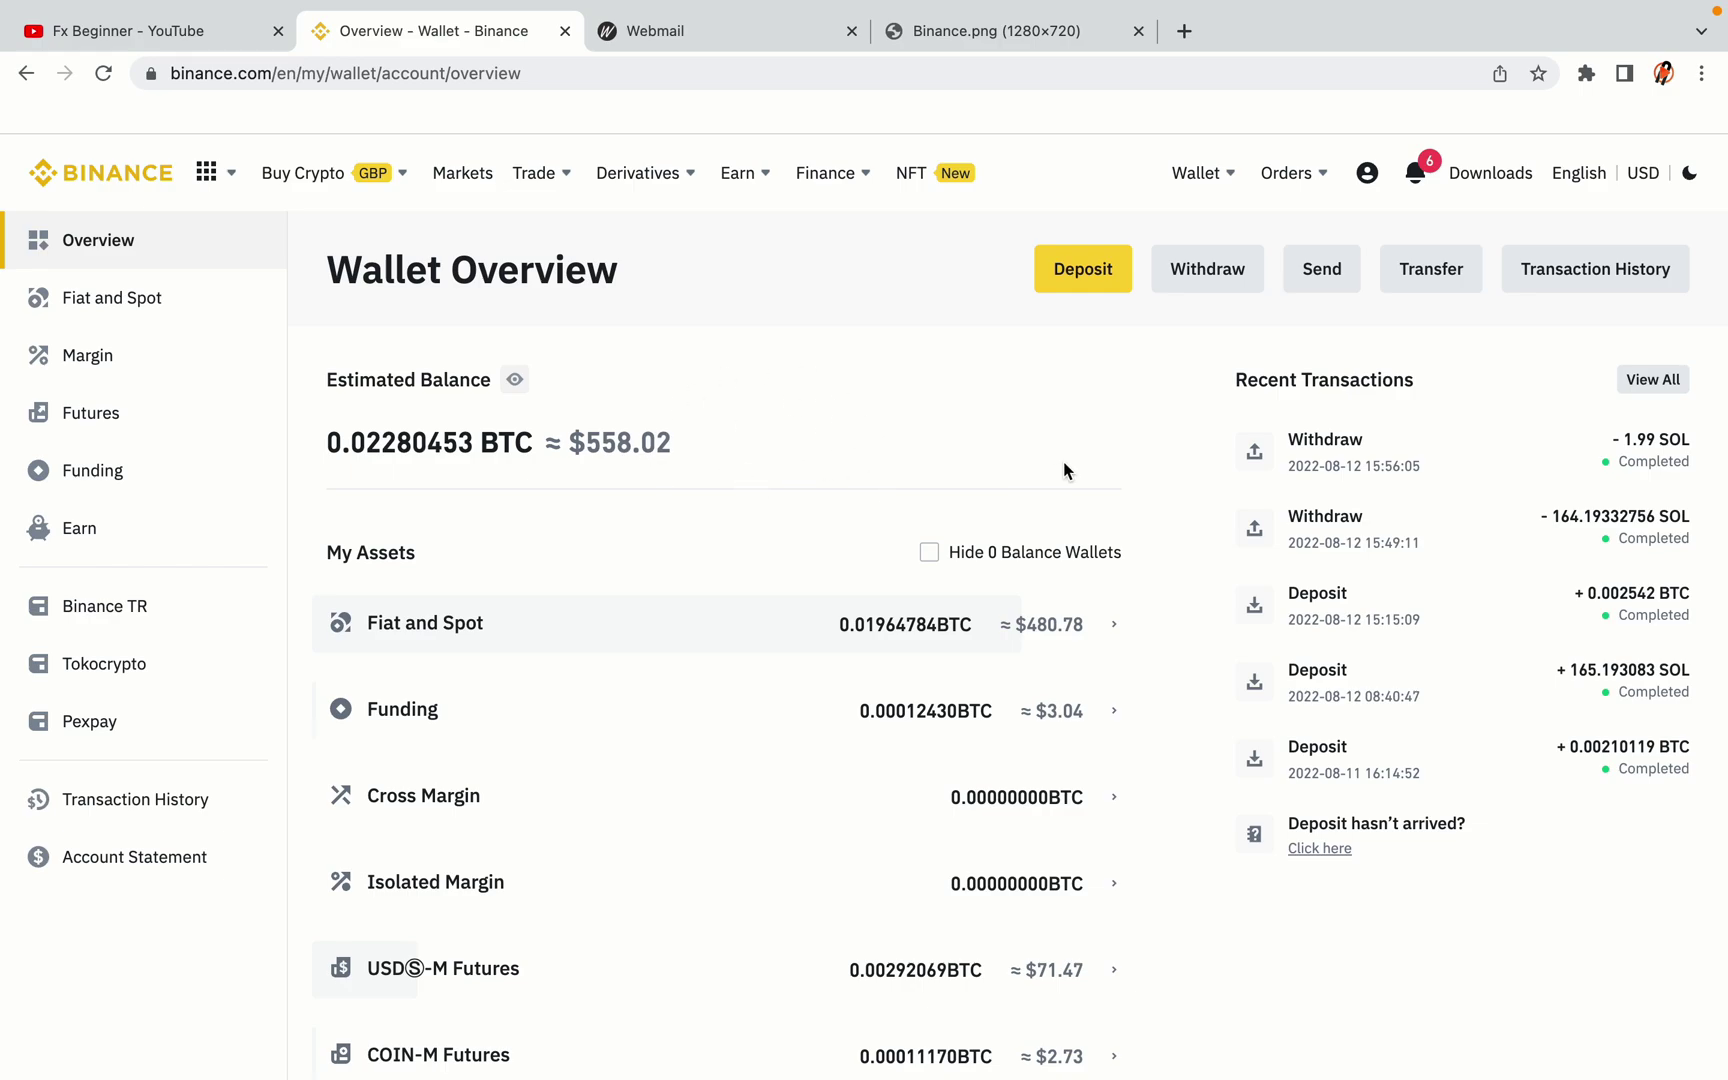
Step: Review the wallet assets and the Buy Crypto and Trade menus, then return to the Binance home page
scroll(1064, 470, down, 6)
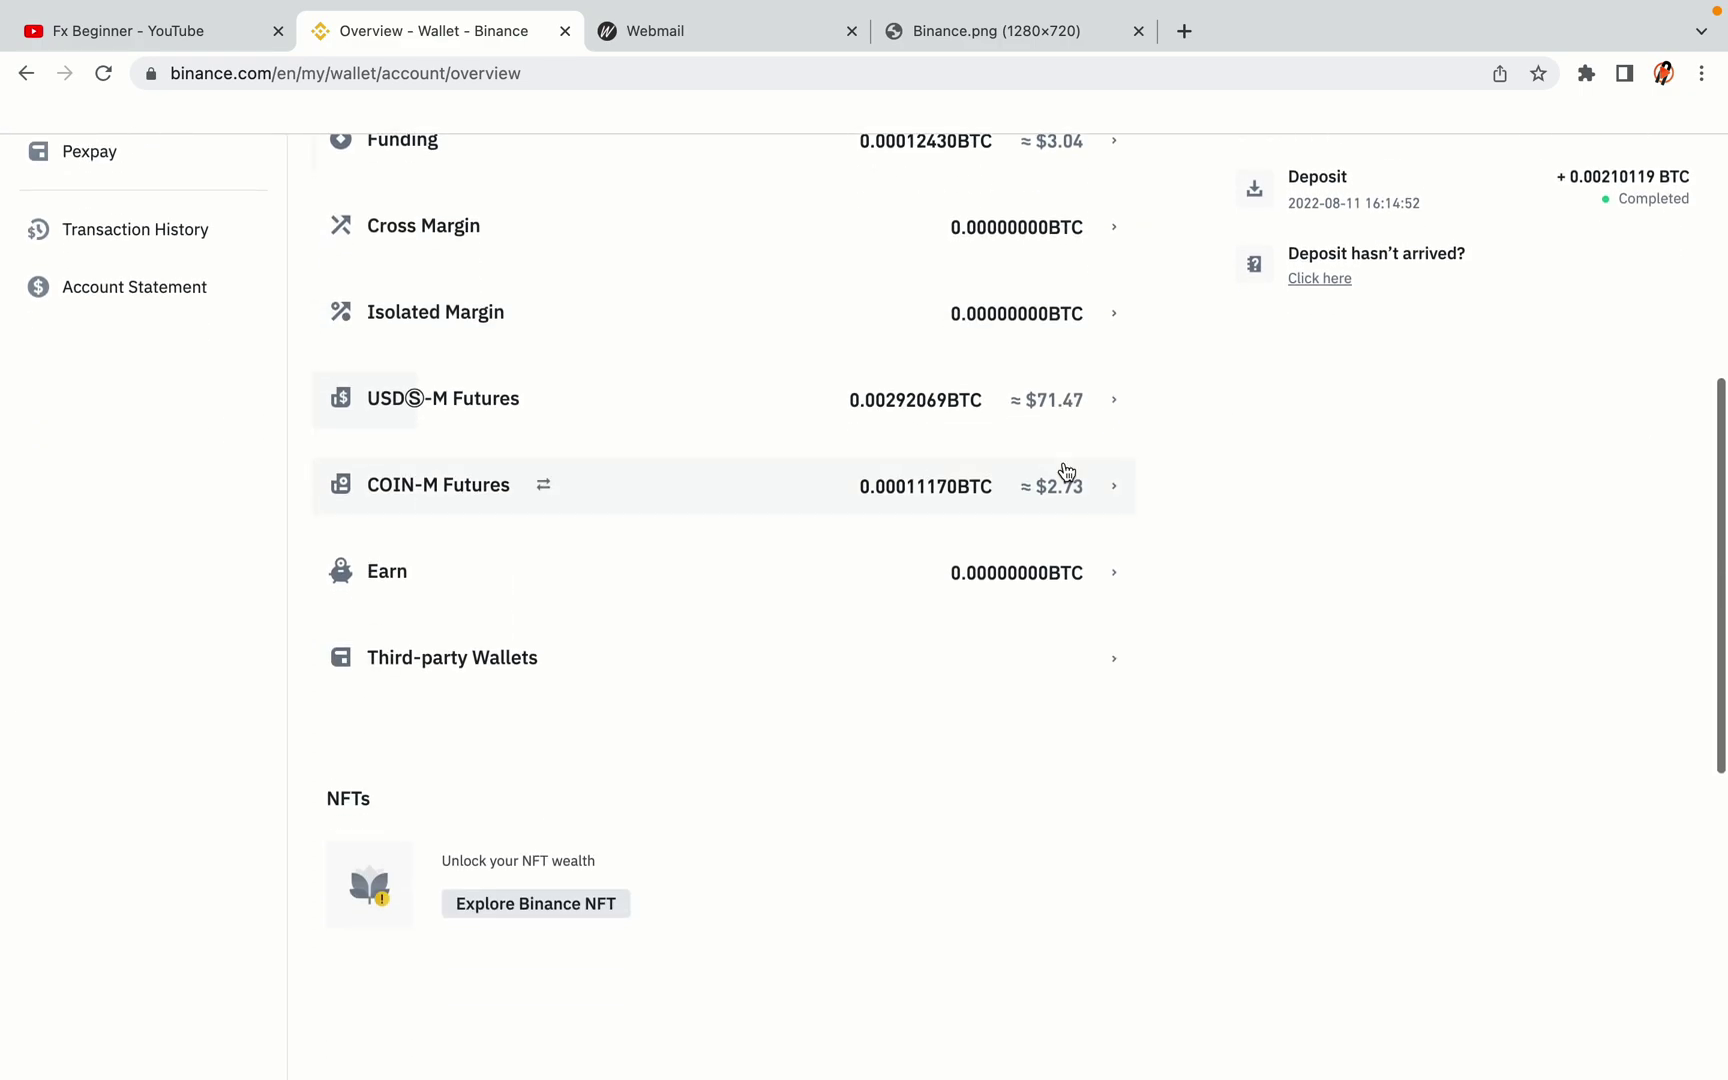
scroll(1066, 470, up, 6)
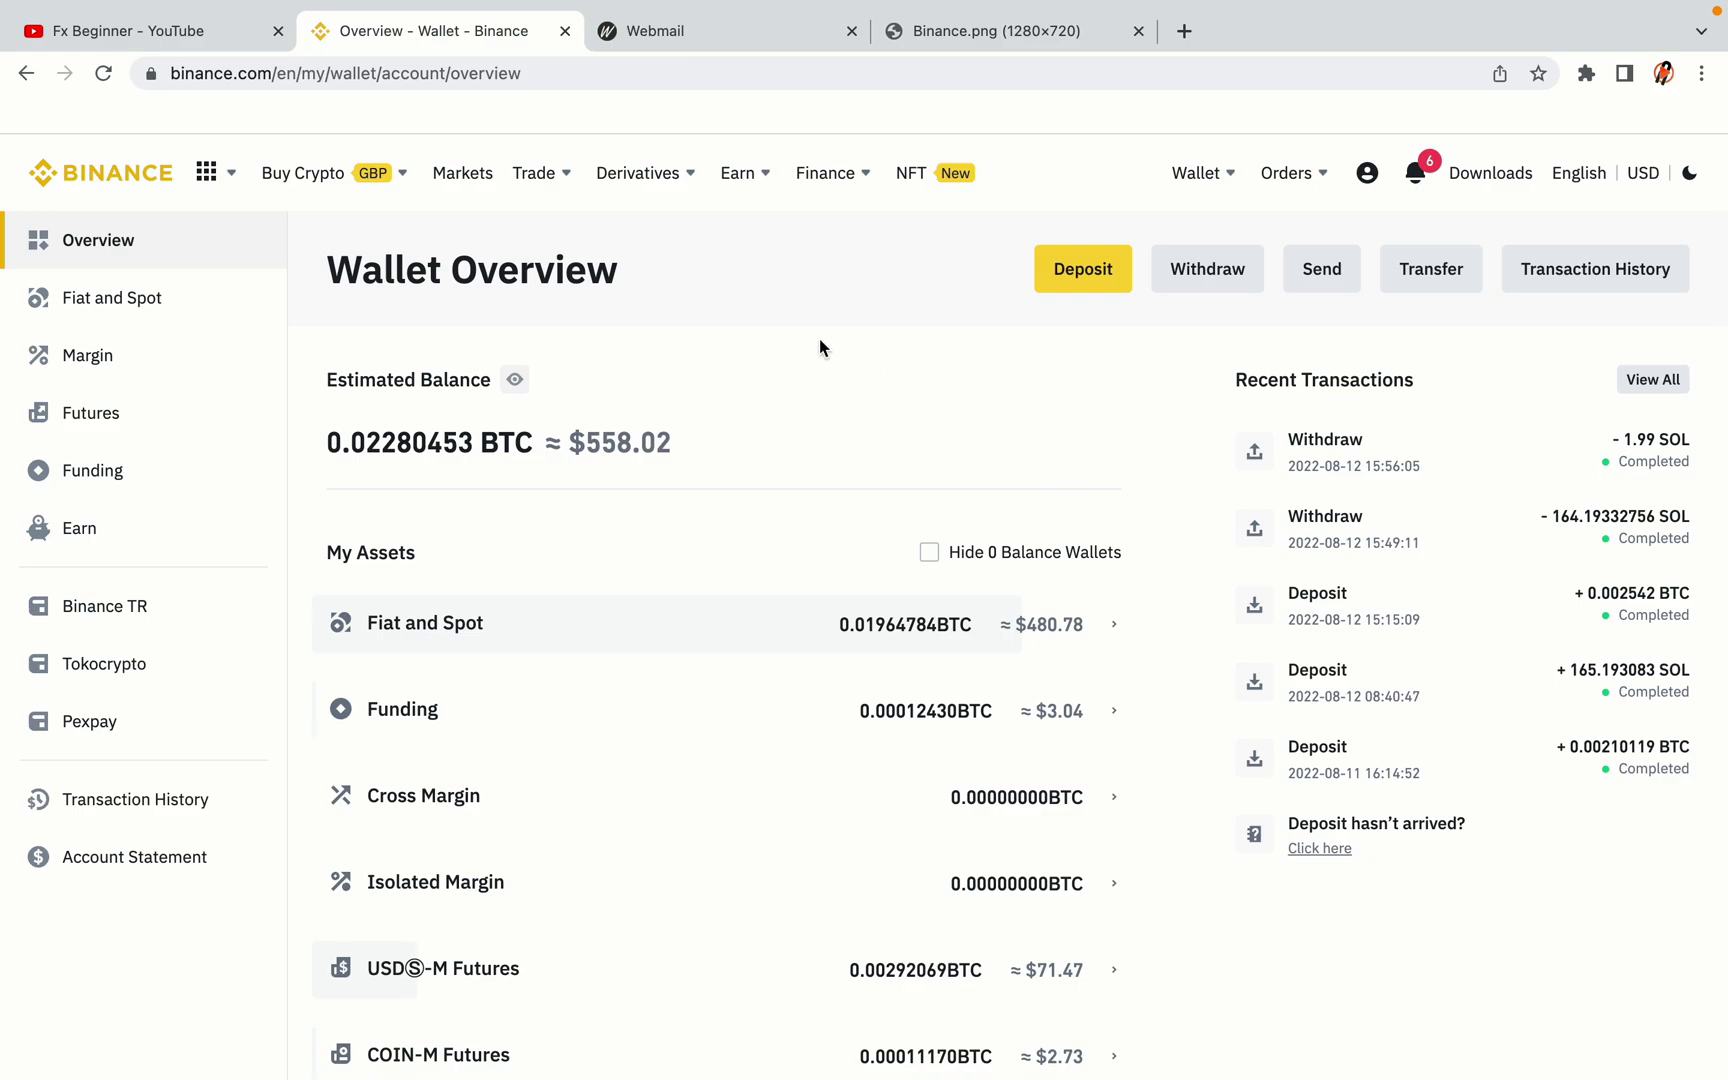
mouse_move(326, 174)
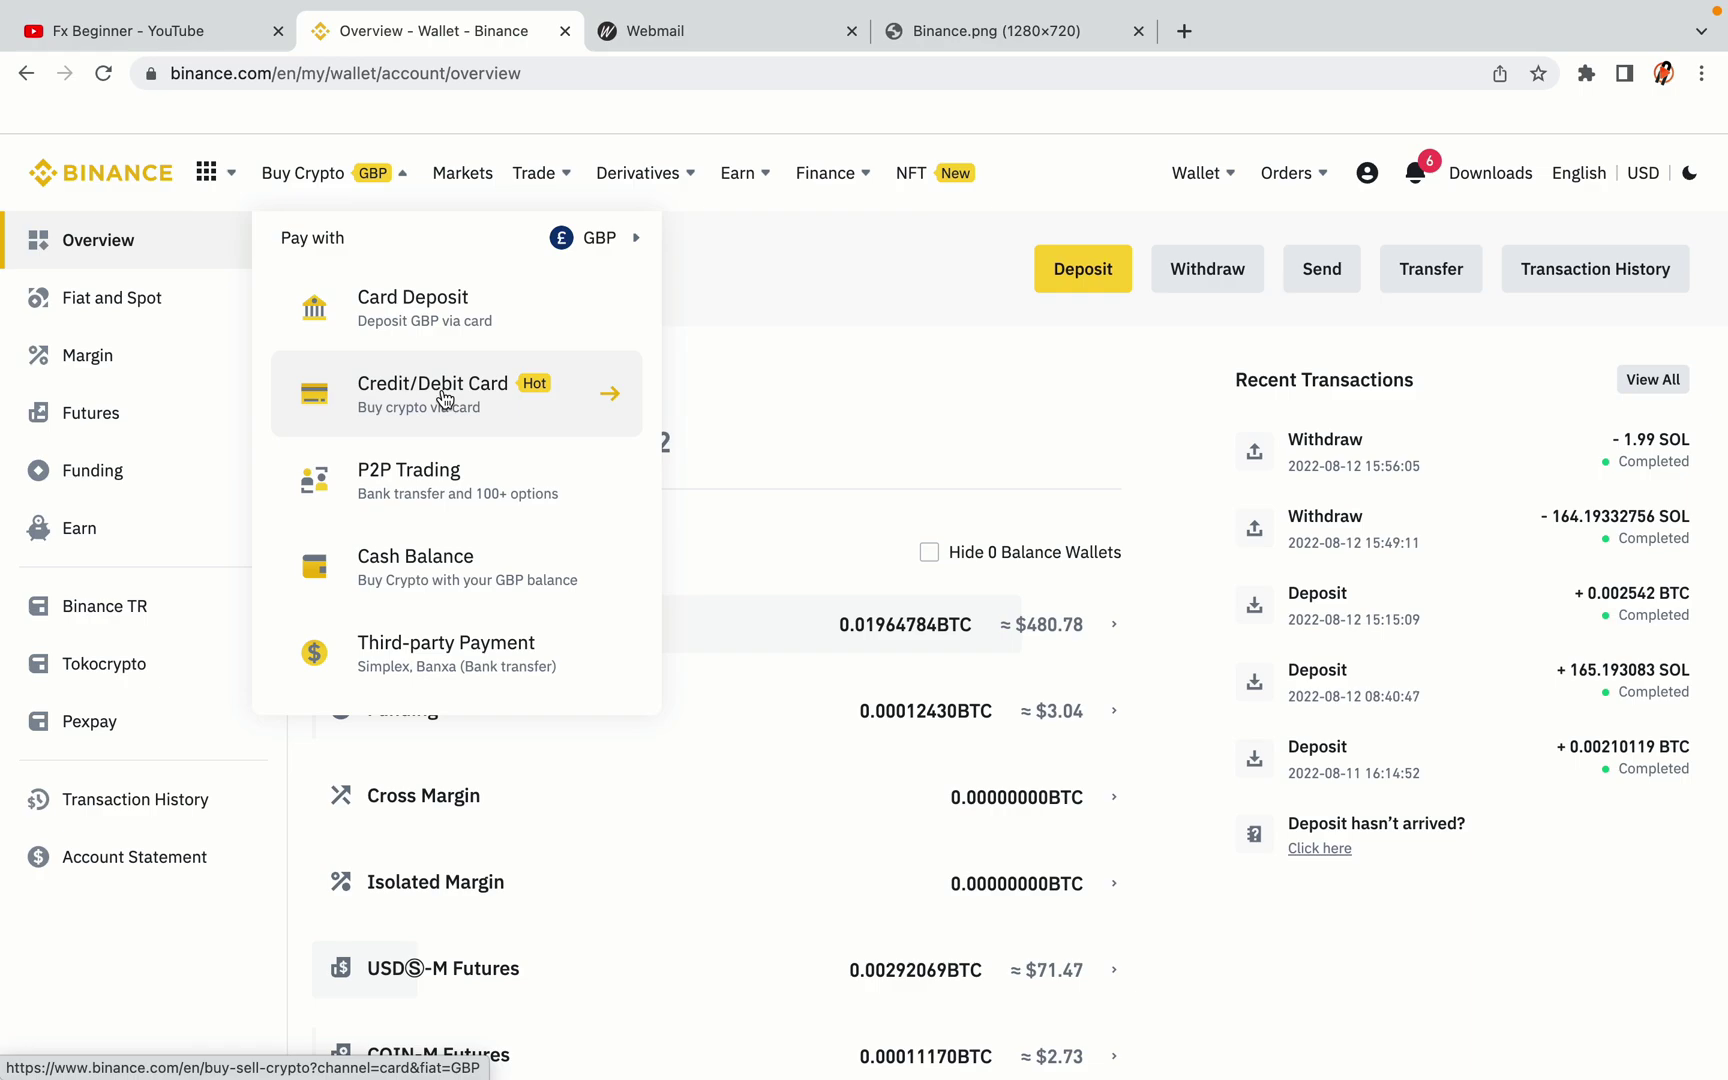
mouse_move(533, 176)
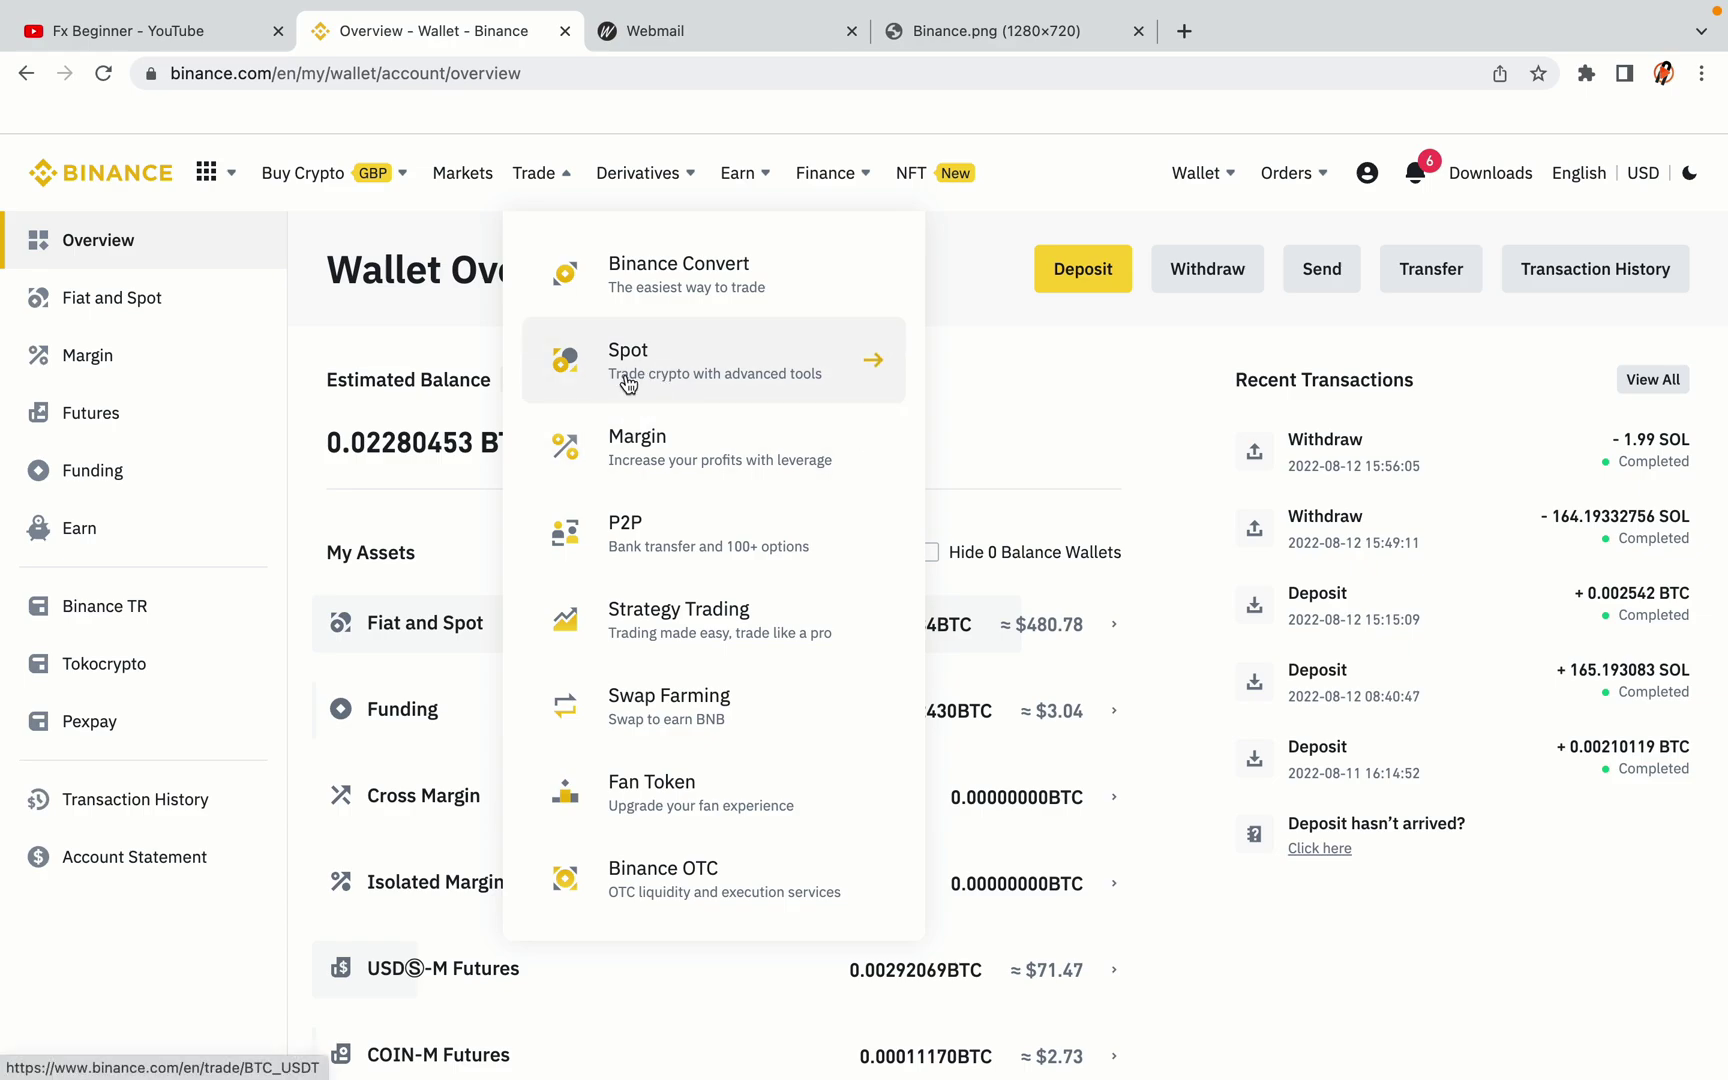
click(115, 165)
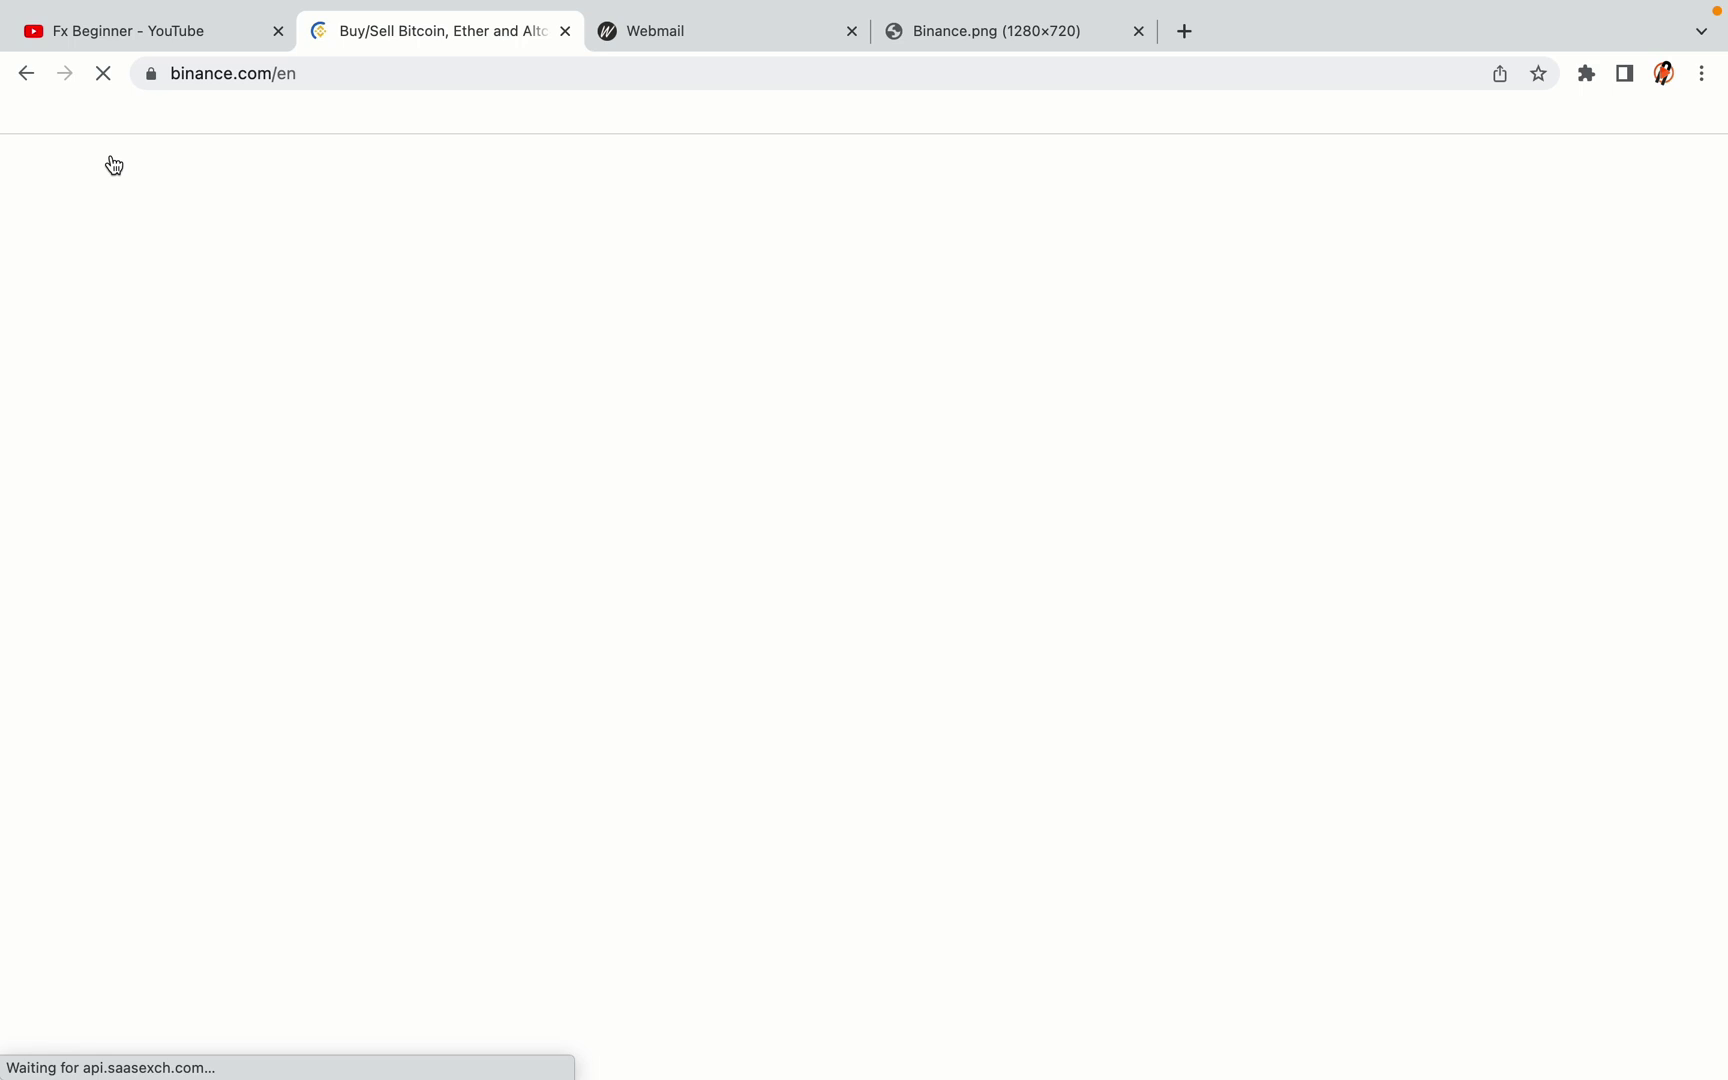